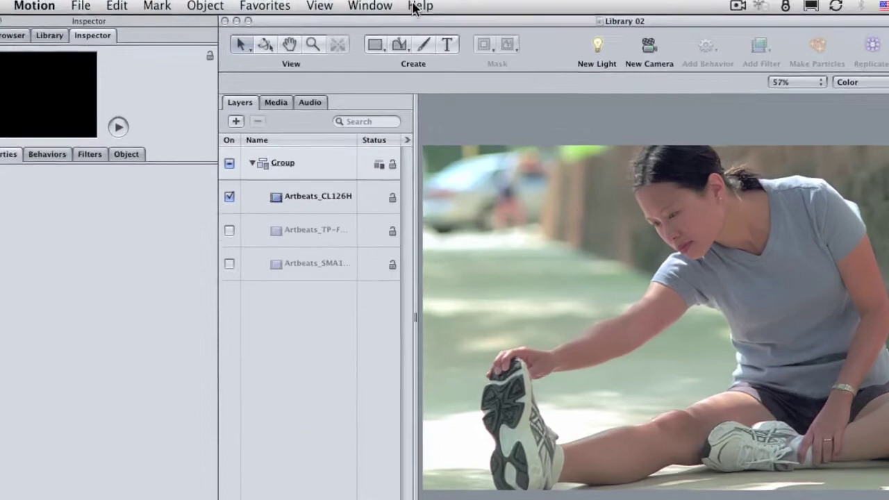
# Search Motion Help for 'image units' and read the Library Categories help page.
pyautogui.click(375, 1)
pyautogui.click(437, 53)
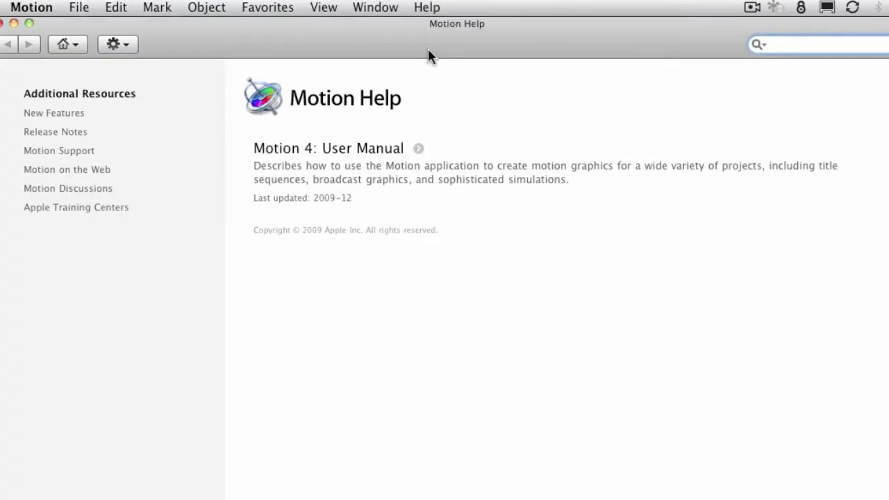
pyautogui.write('image units')
pyautogui.press('Return')
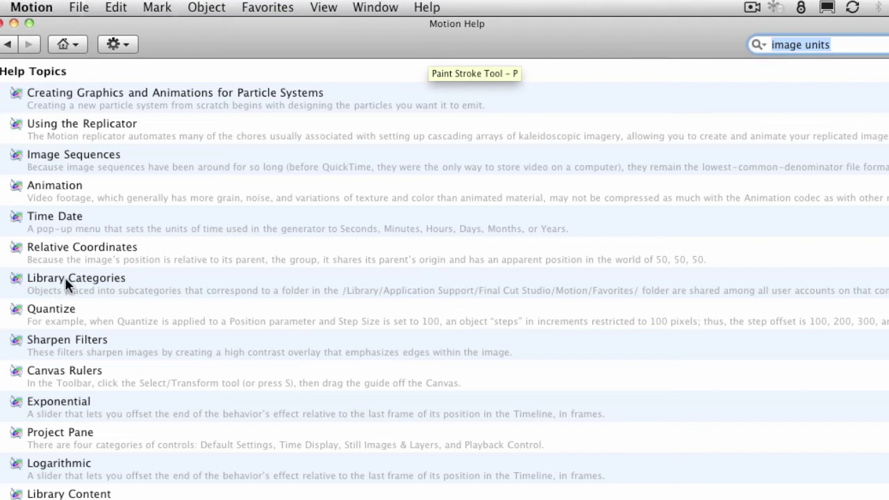
pyautogui.click(67, 283)
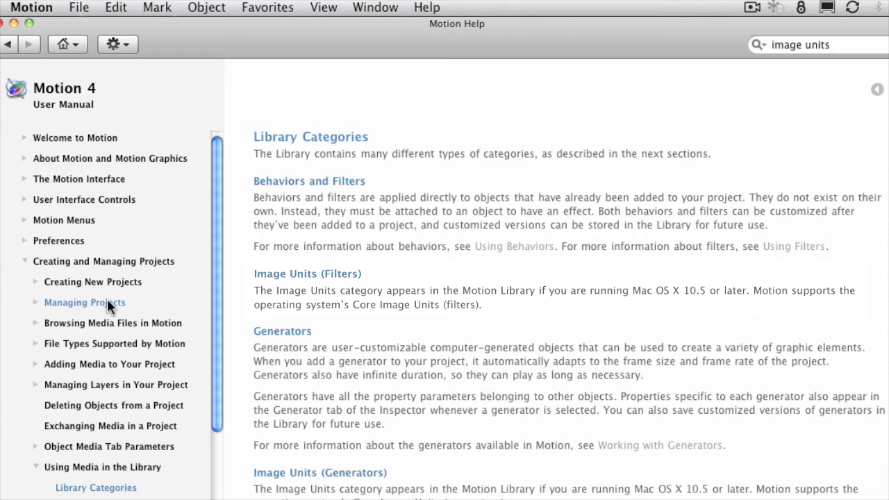
# Close Help and bring up the Library (Cmd+2) in place of the Inspector.
pyautogui.press('super+w')
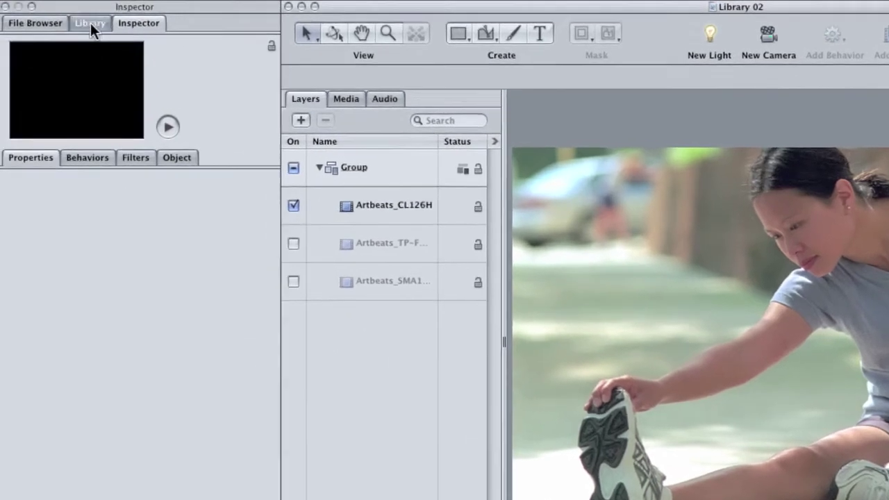
pyautogui.click(46, 37)
pyautogui.press('super+2')
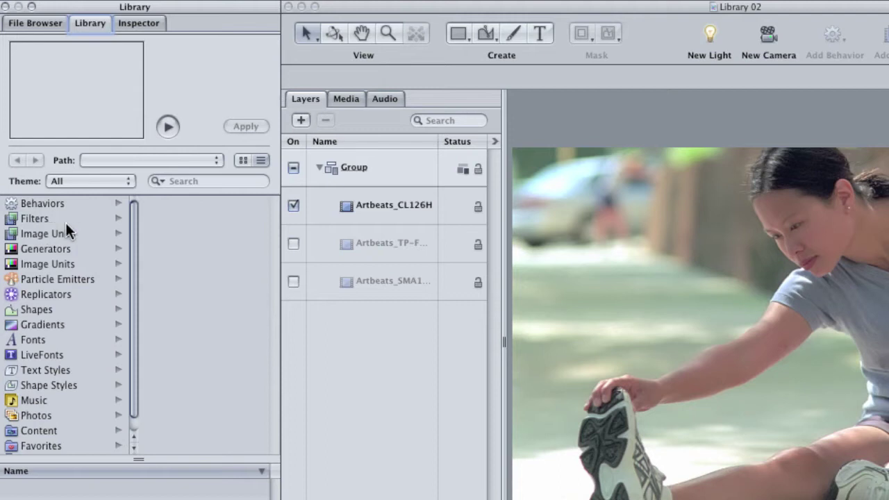
# Browse Image Units > Blur, looking at Gaussian Blur and Zoom Blur in an enlarged list.
pyautogui.click(49, 234)
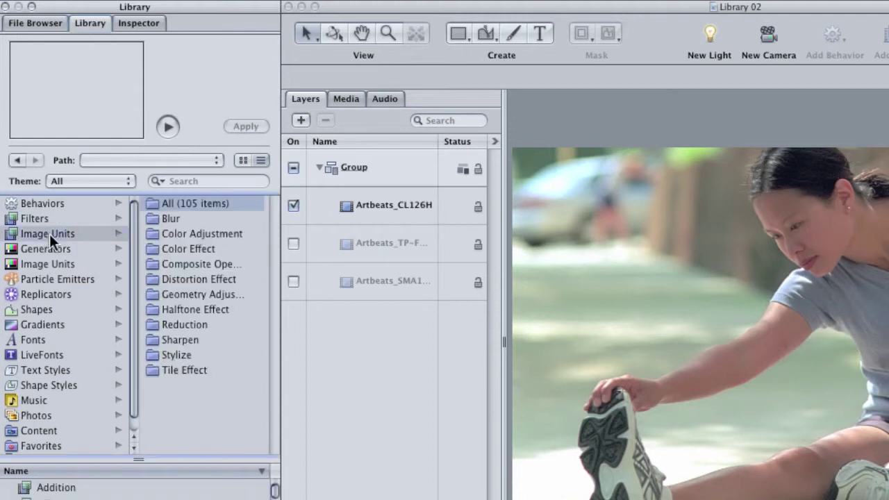
pyautogui.click(154, 219)
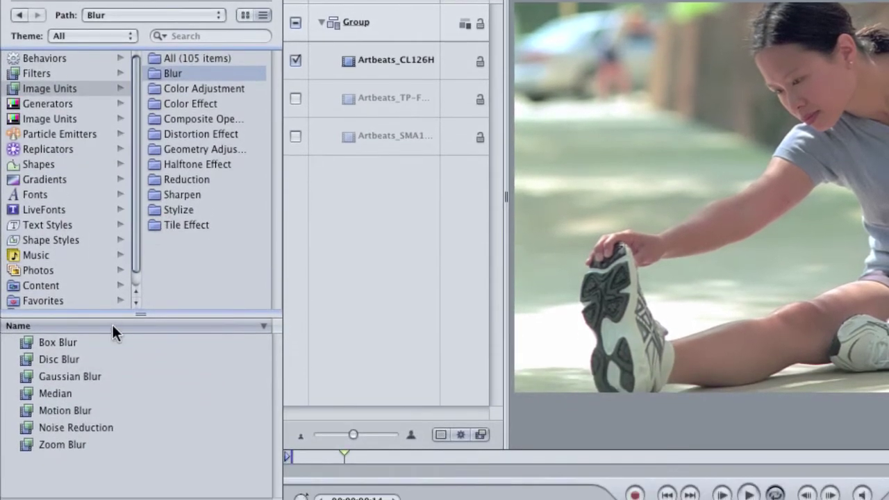
pyautogui.click(102, 376)
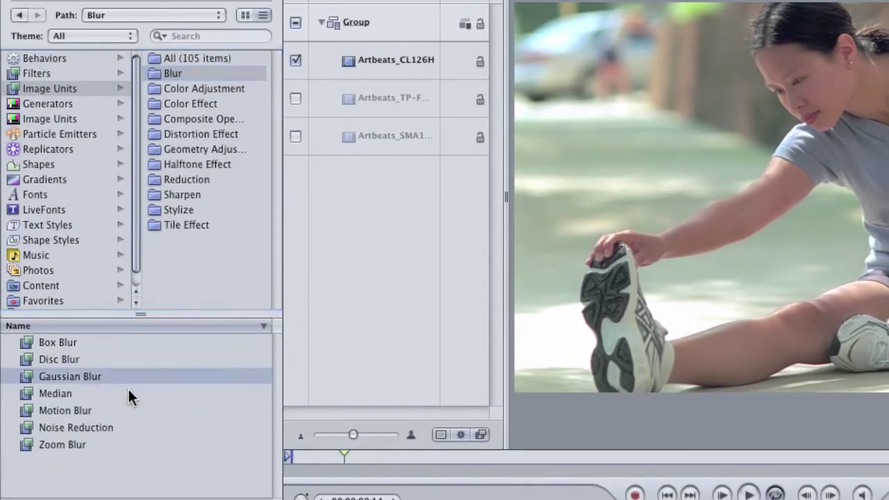
pyautogui.click(101, 443)
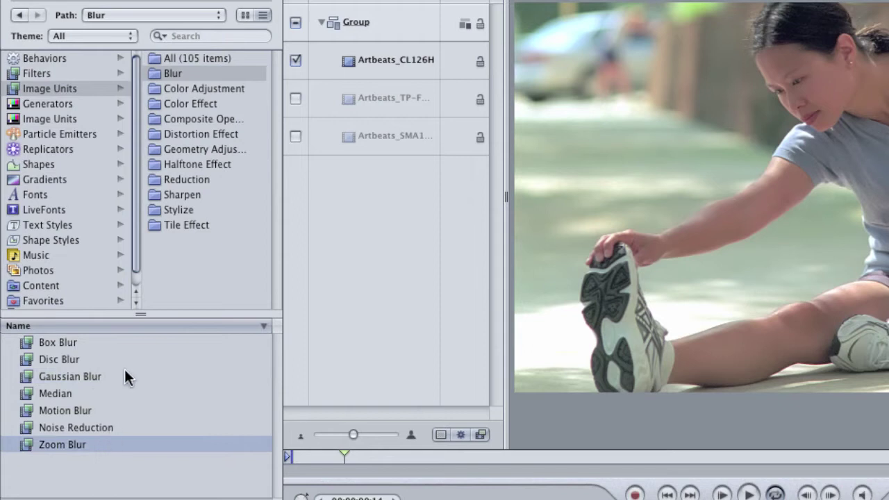
pyautogui.moveTo(140, 314); pyautogui.dragTo(140, 285)
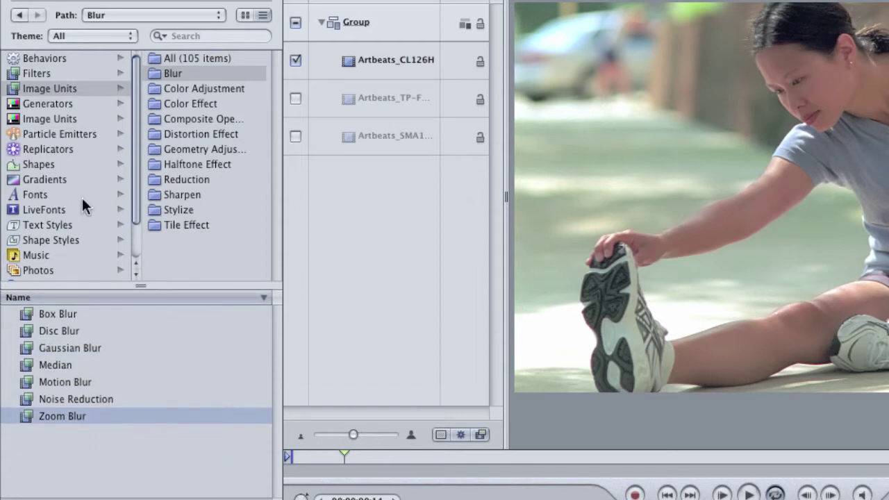
# Compare with the standard Filters > Blur list, then return to Image Units > Blur.
pyautogui.click(42, 75)
pyautogui.click(159, 73)
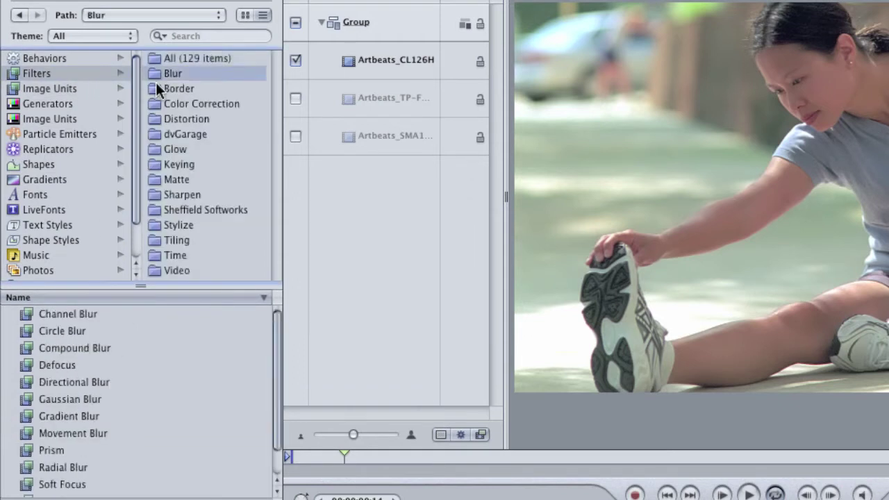
pyautogui.moveTo(139, 284); pyautogui.dragTo(139, 257)
pyautogui.click(97, 371)
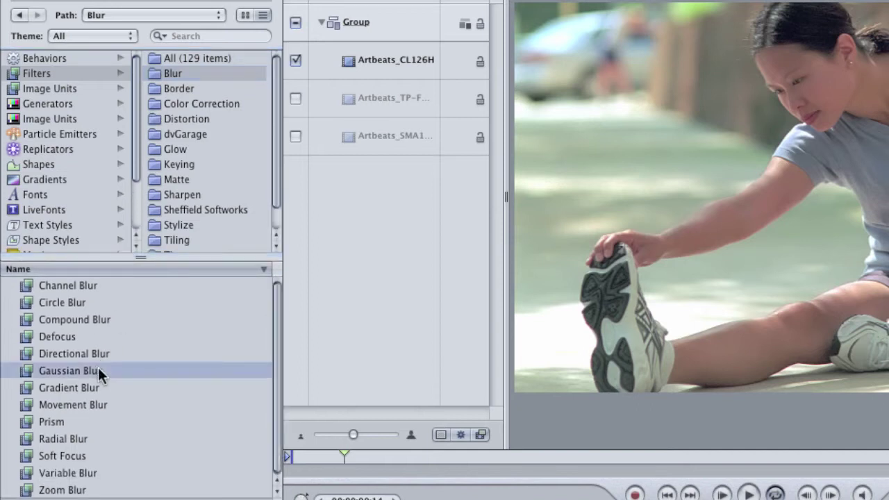
pyautogui.click(87, 489)
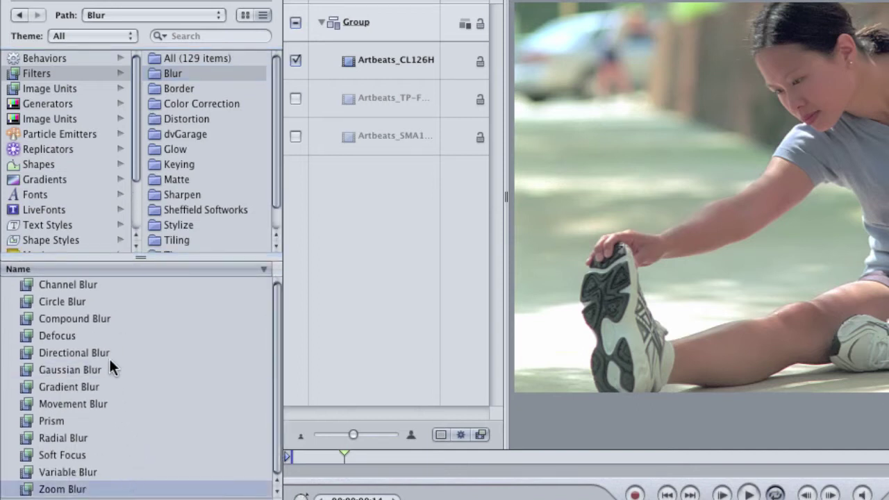
pyautogui.click(59, 87)
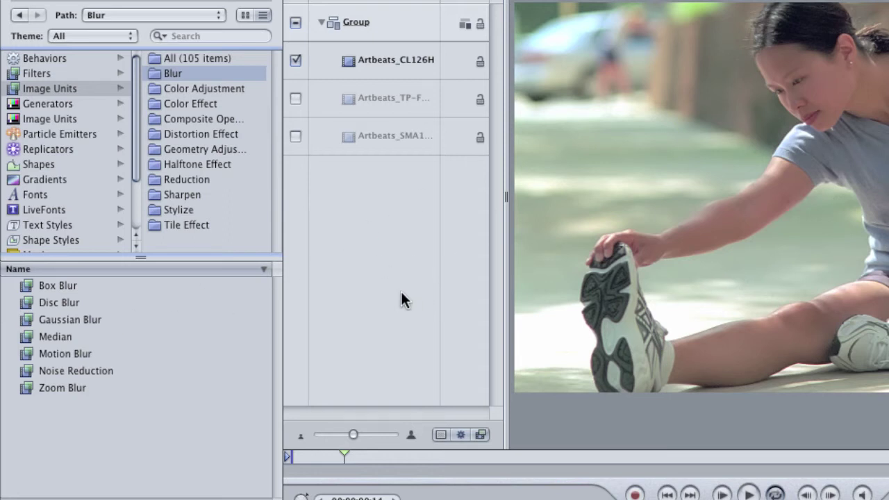
# Apply both the Image Units and standard Gaussian Blur filters to the Artbeats_CL126H clip.
pyautogui.moveTo(29, 321); pyautogui.dragTo(362, 64)
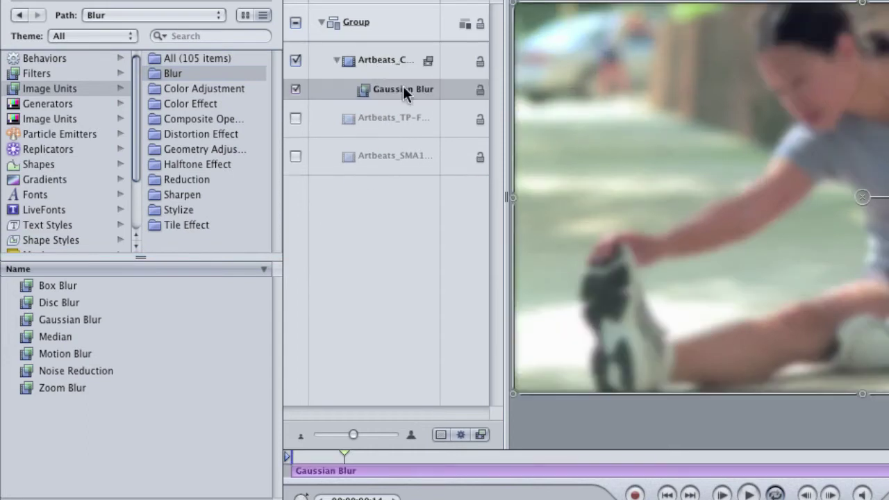
pyautogui.click(52, 73)
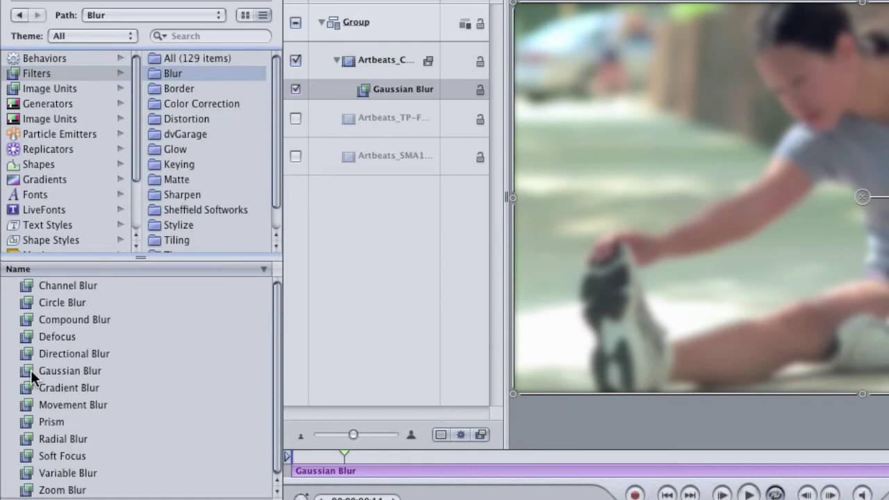
pyautogui.moveTo(35, 373); pyautogui.dragTo(362, 59)
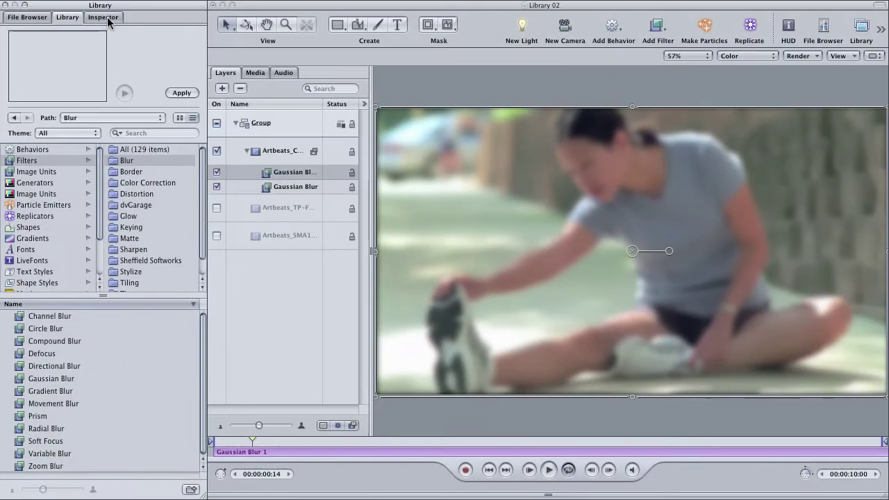
# In the clip's filter settings, set Gaussian Blur Amount to 7 and Radius to 11.
pyautogui.click(161, 0)
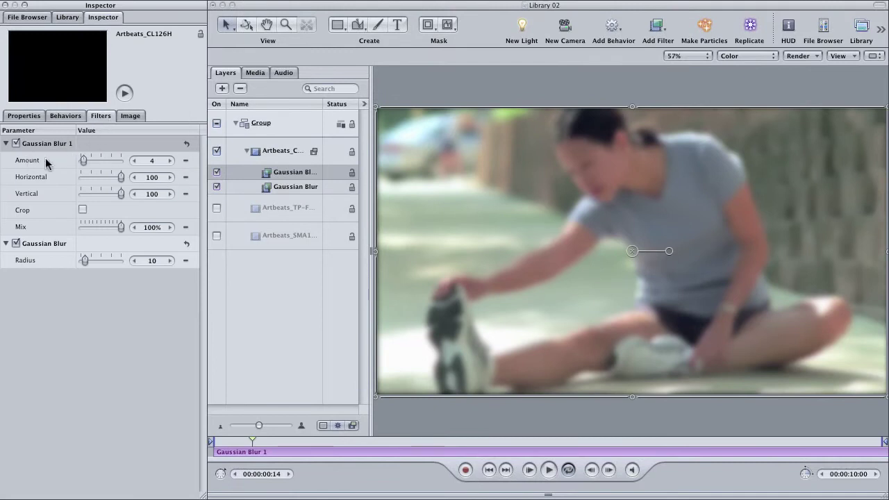
pyautogui.moveTo(84, 162); pyautogui.dragTo(84, 160)
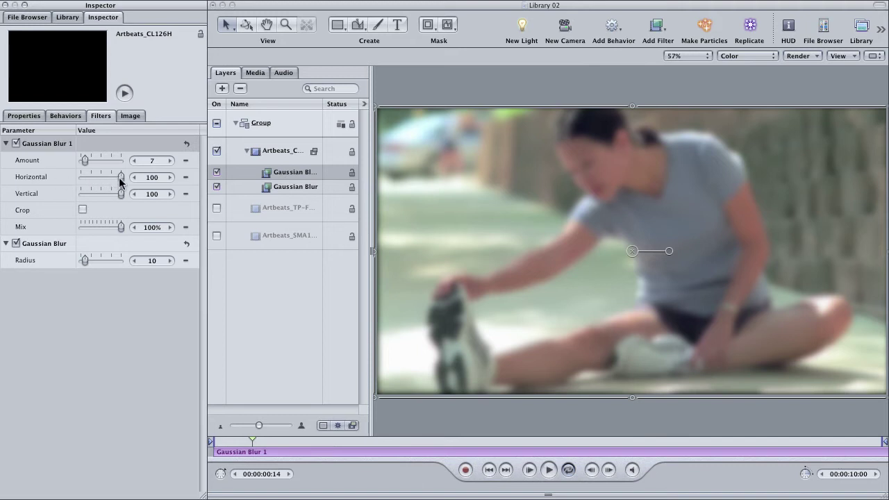
pyautogui.moveTo(87, 159); pyautogui.dragTo(126, 198)
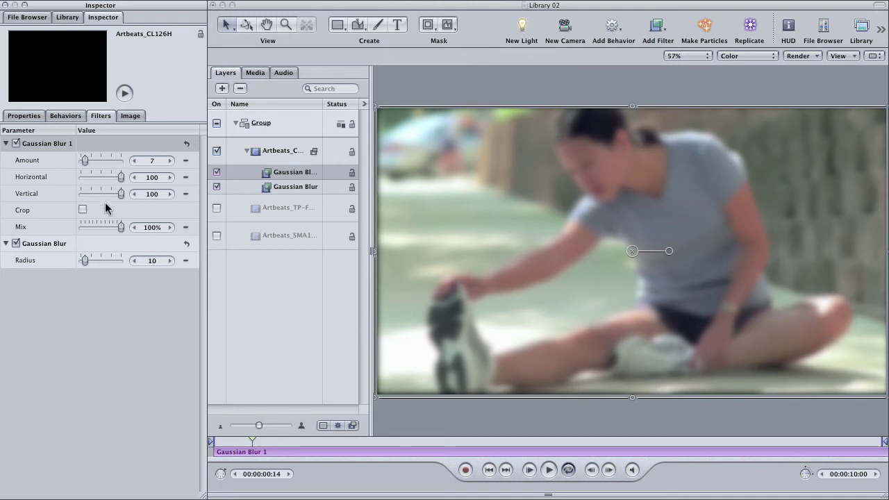
pyautogui.moveTo(84, 261); pyautogui.dragTo(86, 263)
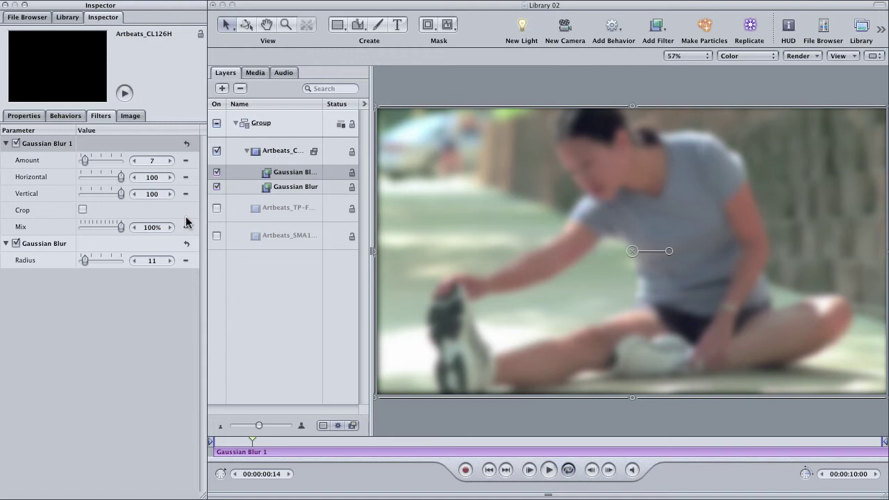
# Delete both Gaussian Blurs and apply Image Units > Stylize > Comic Effect to Artbeats_CL126H.
pyautogui.keyDown('shift'); pyautogui.click(272, 189); pyautogui.keyUp('shift')
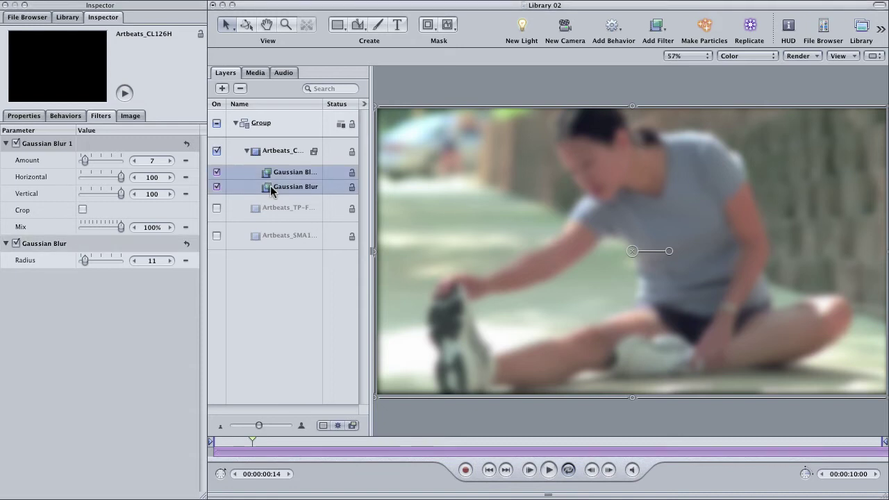
pyautogui.press('Delete')
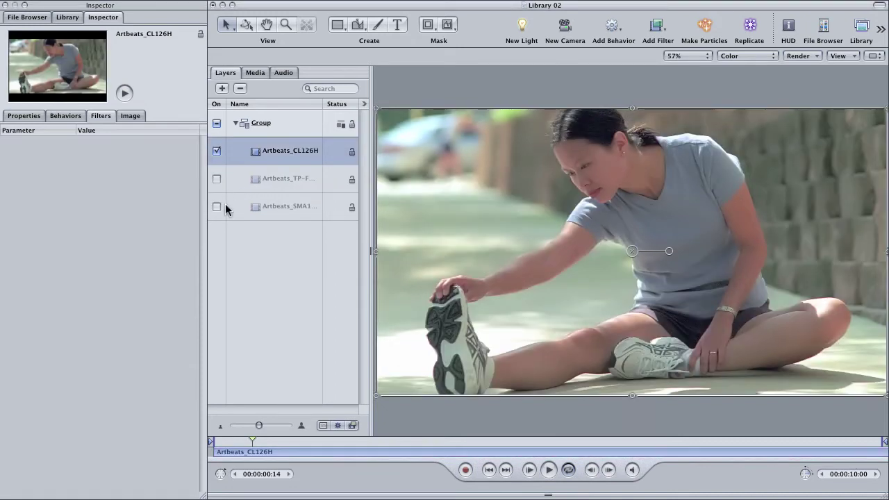
pyautogui.press('super+2')
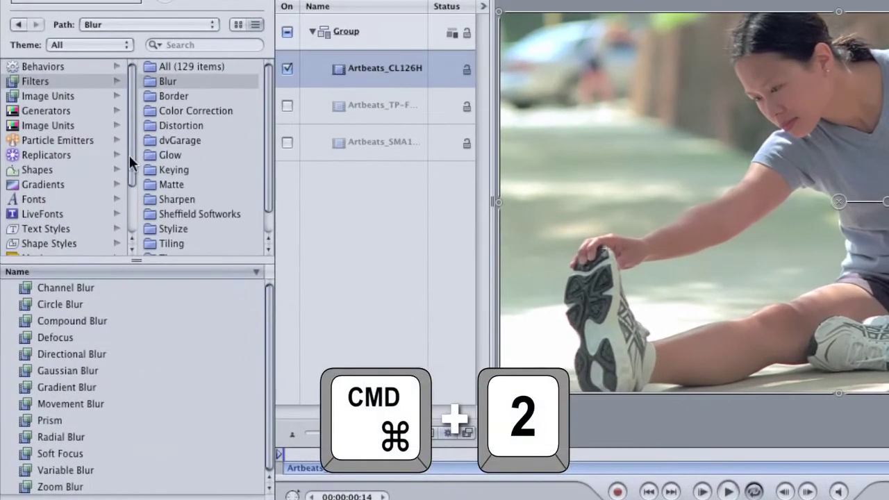
pyautogui.click(59, 97)
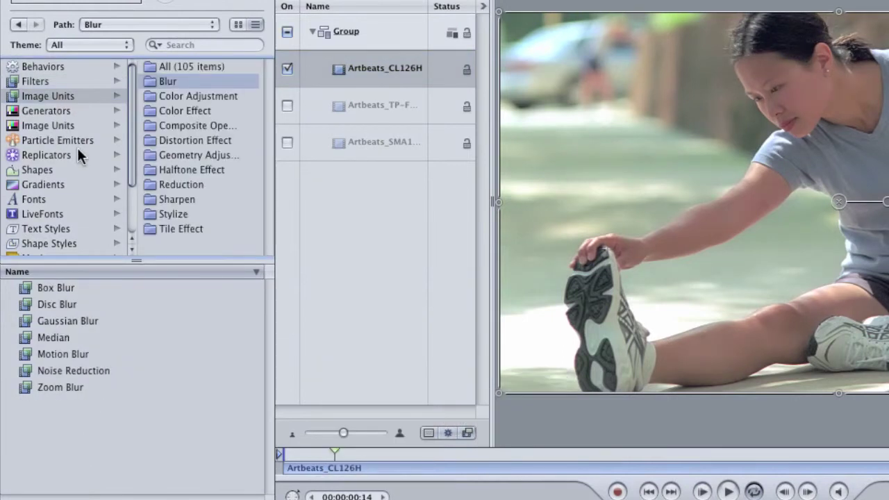
pyautogui.click(161, 213)
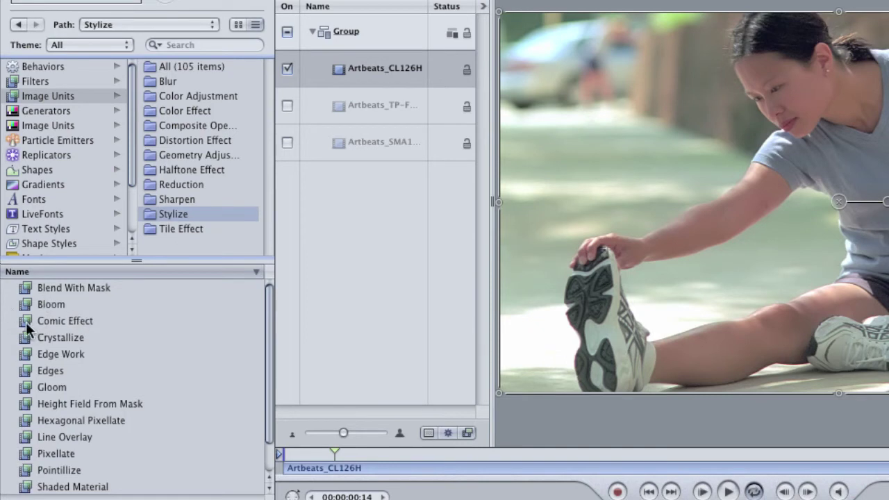
pyautogui.moveTo(28, 326); pyautogui.dragTo(348, 64)
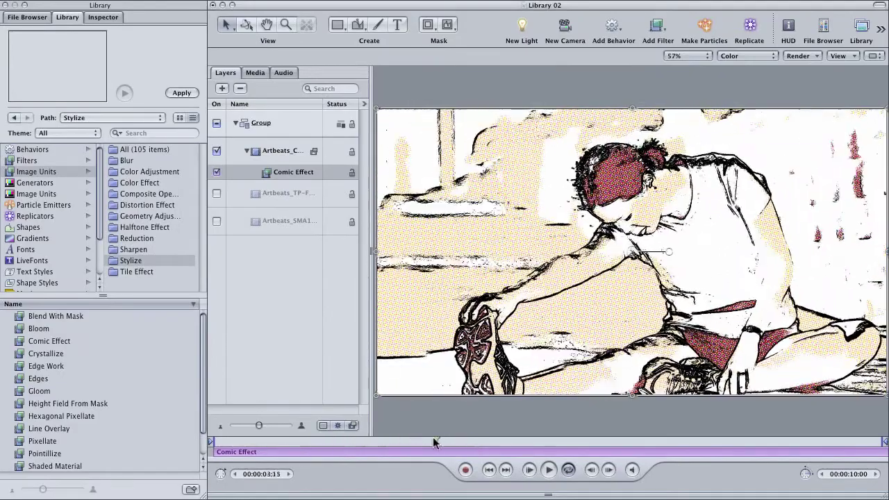
pyautogui.moveTo(429, 443); pyautogui.dragTo(235, 441)
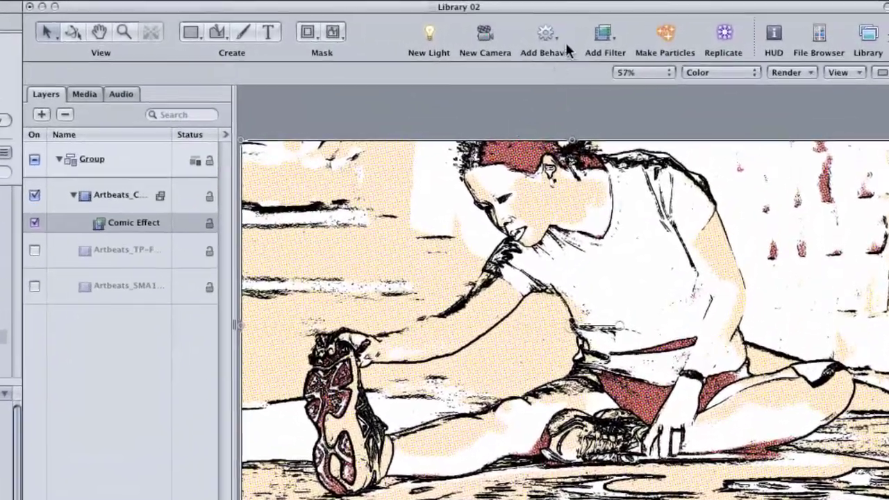
# Dismiss the Add Filter list and view Comic Effect in the Inspector's Filters tab.
pyautogui.click(634, 29)
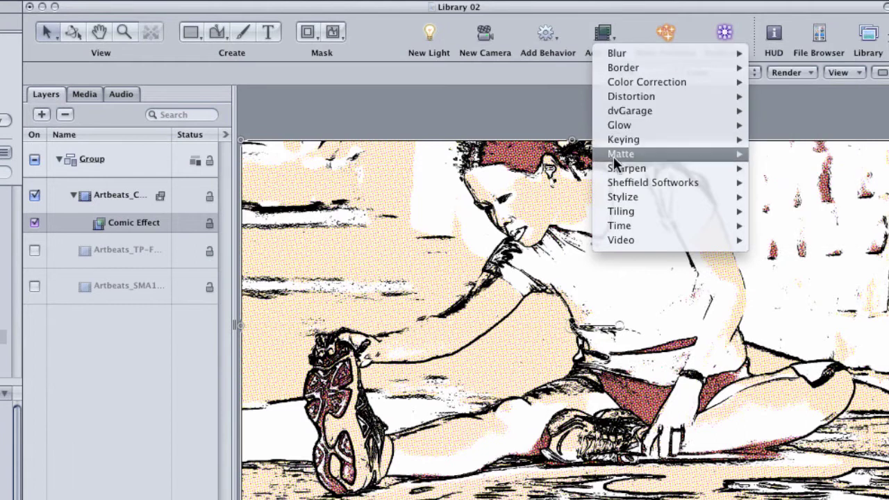
pyautogui.moveTo(605, 194)
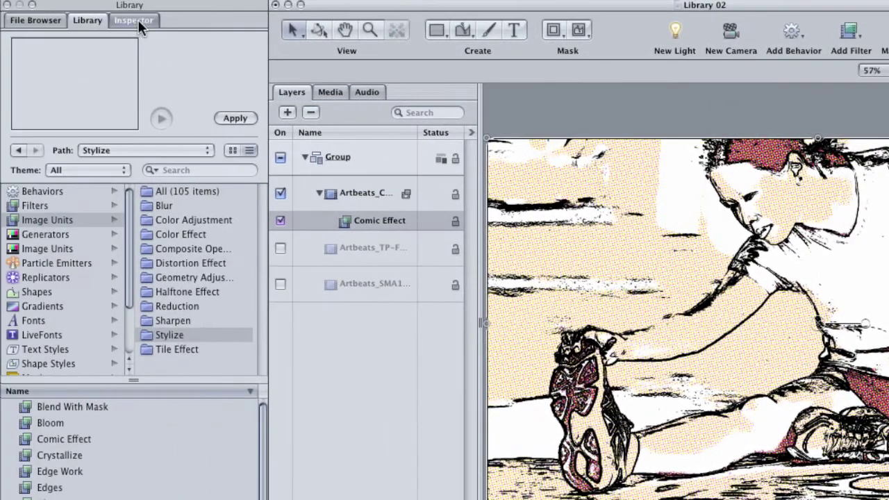
pyautogui.click(25, 20)
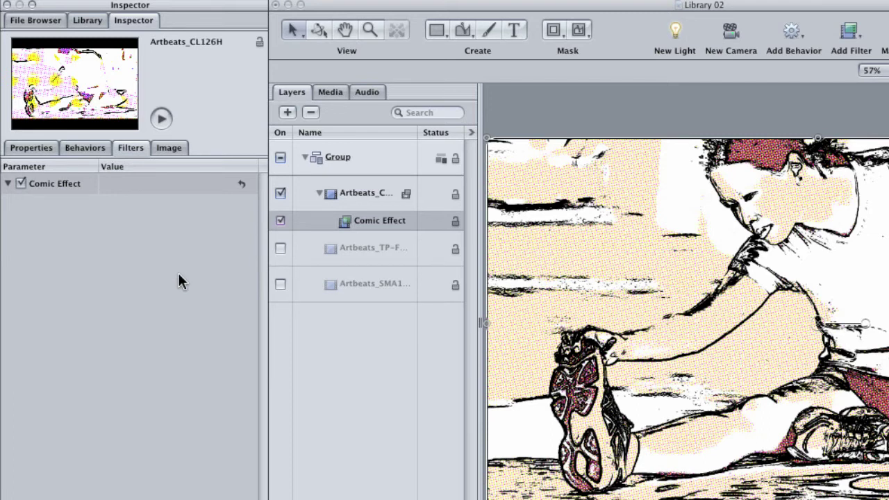
# Add Levels from Filters > Color Correction to the Artbeats clip, above Comic Effect.
pyautogui.press('super+2')
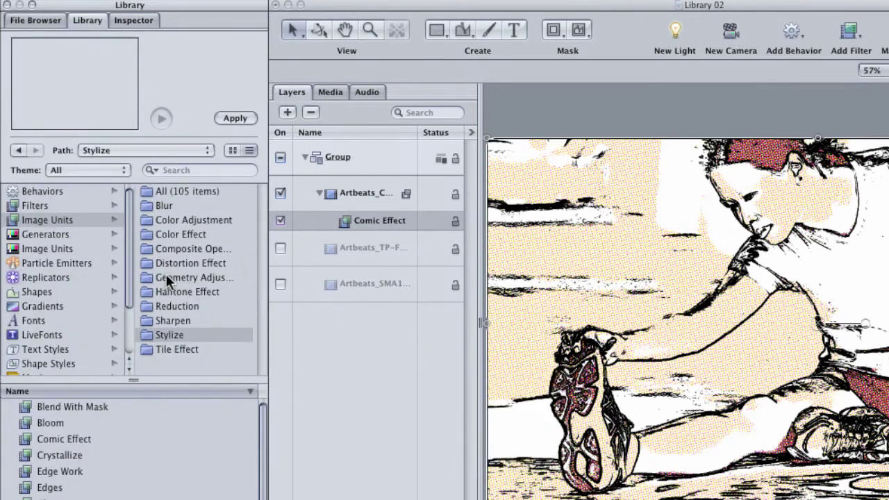
pyautogui.click(57, 207)
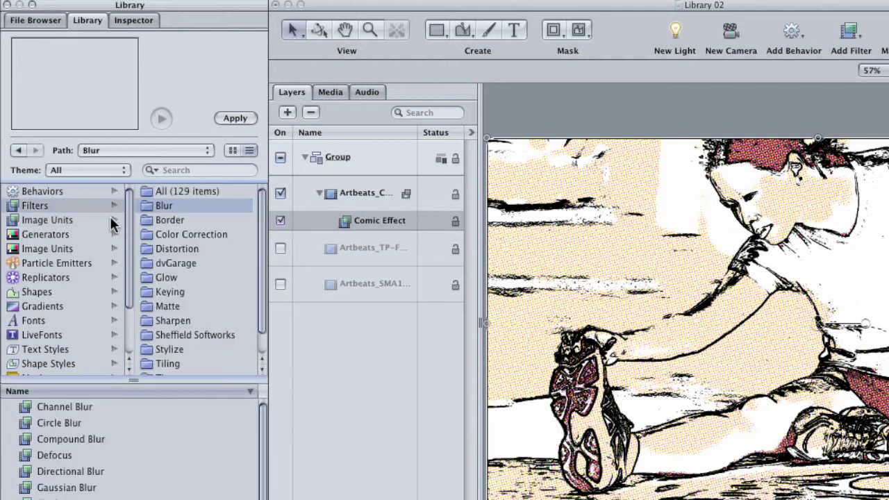
pyautogui.click(175, 236)
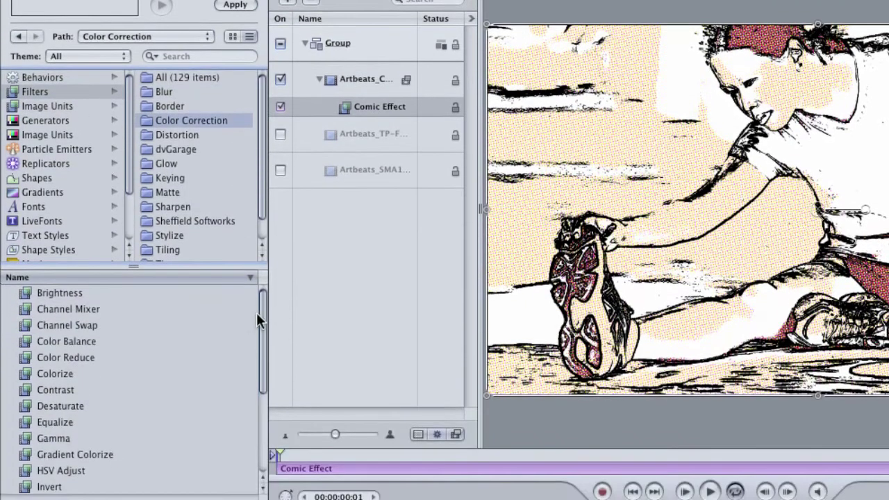
pyautogui.moveTo(256, 427); pyautogui.dragTo(262, 446)
pyautogui.moveTo(262, 333); pyautogui.dragTo(247, 369)
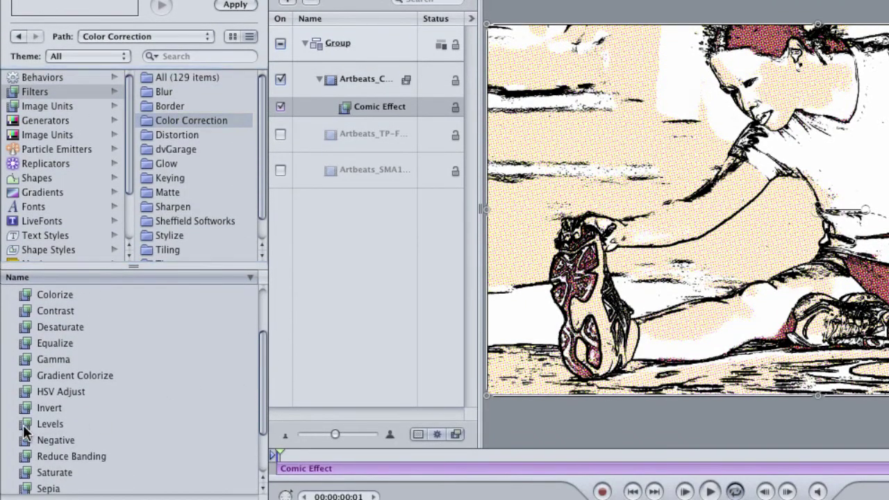
pyautogui.moveTo(246, 322); pyautogui.dragTo(348, 85)
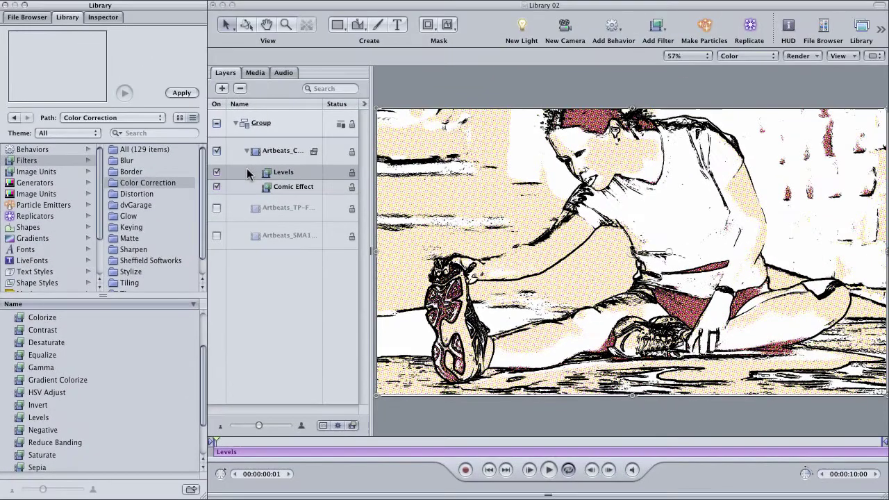
# Check the Levels filter's parameters, then return to the Library.
pyautogui.click(317, 102)
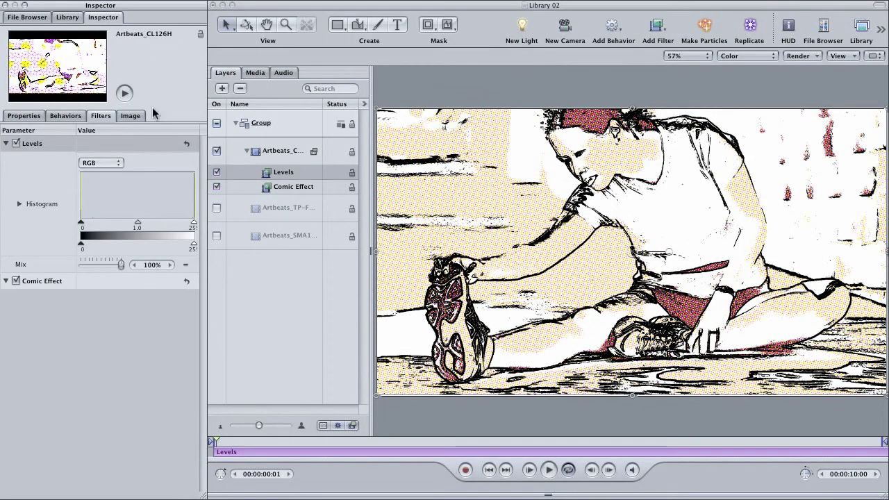
pyautogui.click(67, 18)
pyautogui.click(100, 17)
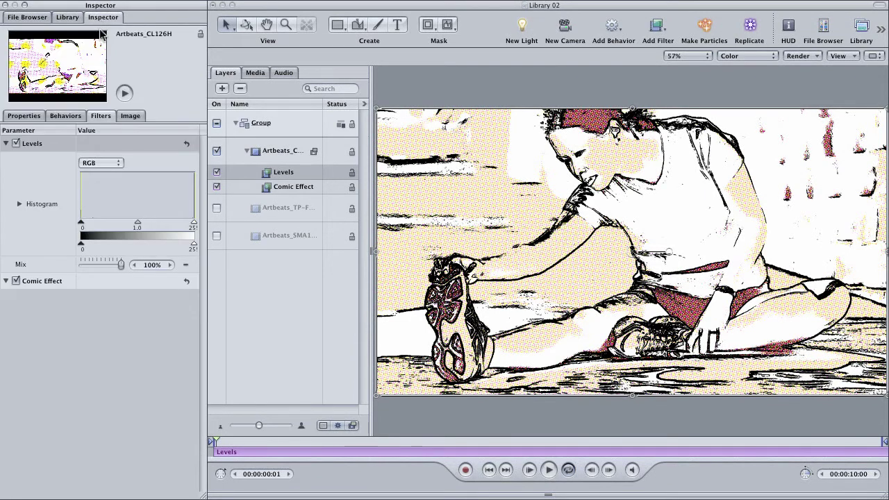
pyautogui.click(73, 19)
pyautogui.click(90, 21)
pyautogui.press('super+2')
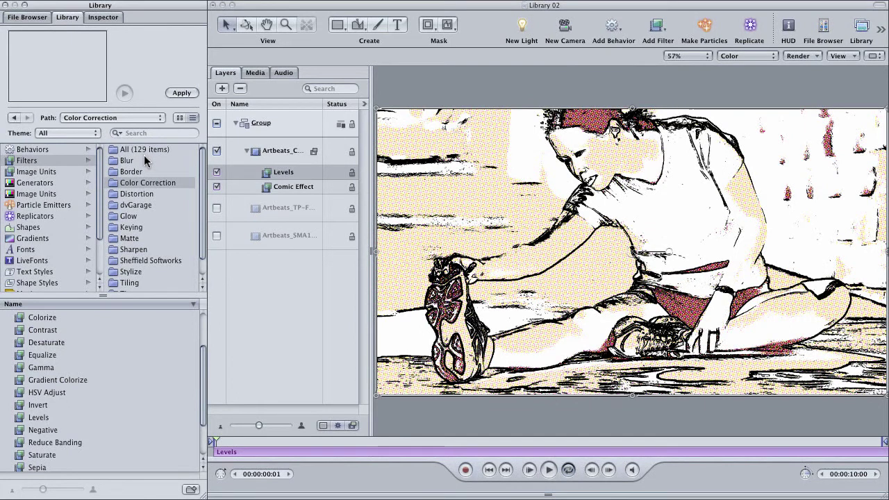
# Try new Levels black and white input points, then reset Levels to 0, 1.0 and 255.
pyautogui.press('super+3')
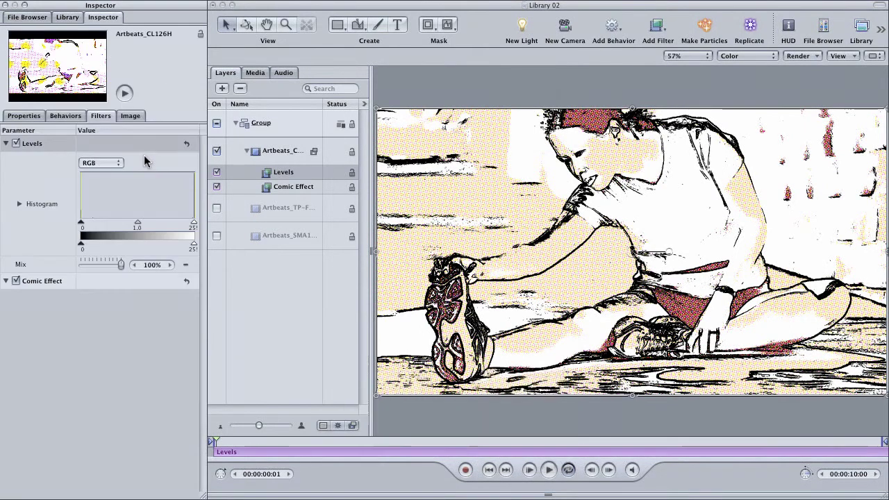
pyautogui.press('super+2')
pyautogui.press('super+3')
pyautogui.press('super+2')
pyautogui.press('super+3')
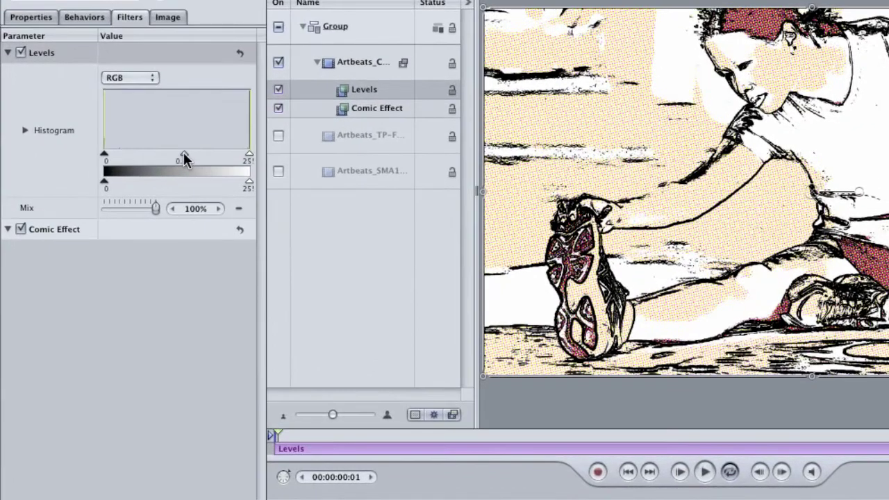
pyautogui.moveTo(248, 154); pyautogui.dragTo(218, 158)
pyautogui.moveTo(104, 154)
pyautogui.mouseDown()
pyautogui.moveTo(223, 159)
pyautogui.moveTo(187, 157)
pyautogui.mouseUp()
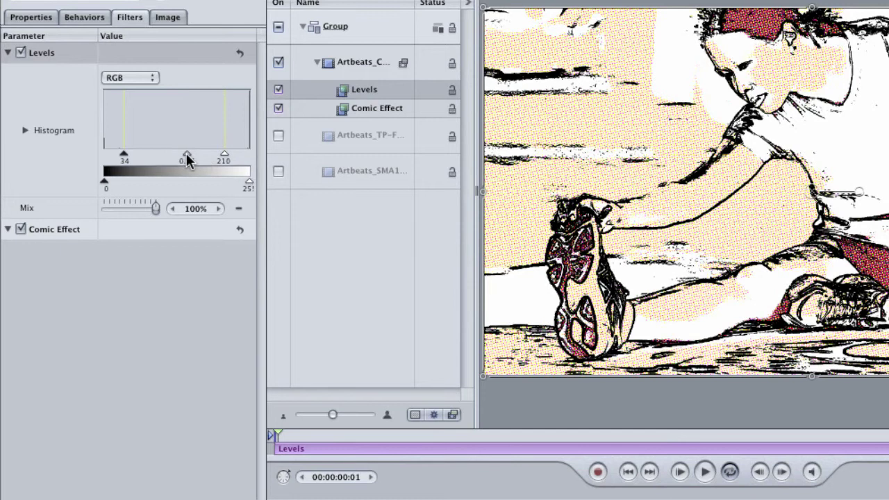
pyautogui.click(239, 53)
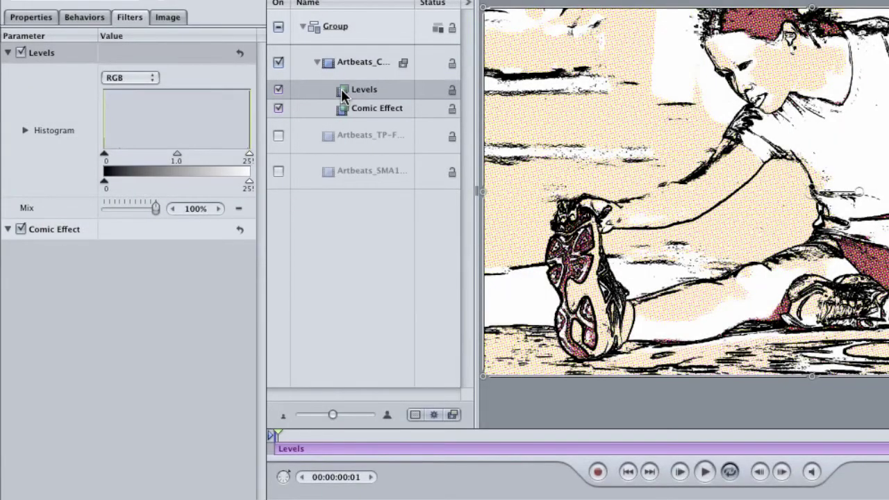
# Move Levels below Comic Effect and make a first pass at its black and white inputs.
pyautogui.moveTo(342, 89); pyautogui.dragTo(341, 109)
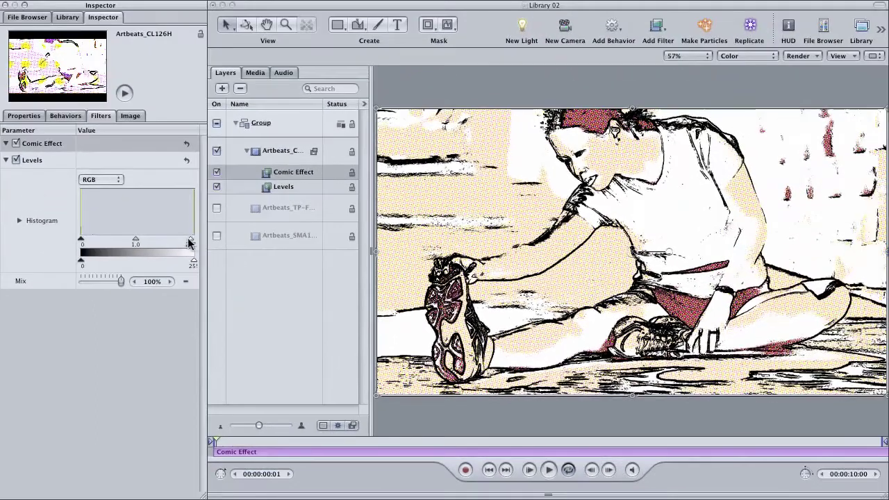
pyautogui.moveTo(190, 241); pyautogui.dragTo(178, 243)
pyautogui.moveTo(82, 241); pyautogui.dragTo(103, 243)
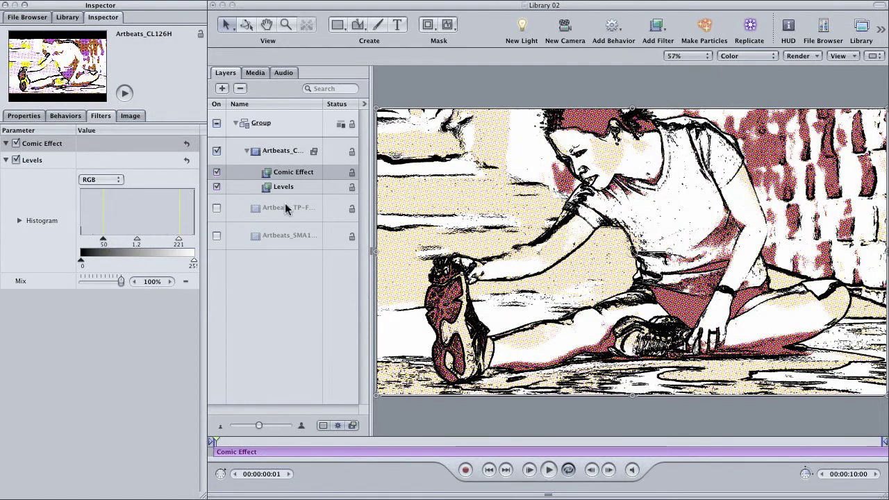
# Toggle Comic Effect to compare, then settle Levels input levels at 50, 1.1 and 216.
pyautogui.click(217, 172)
pyautogui.moveTo(101, 240); pyautogui.dragTo(139, 240)
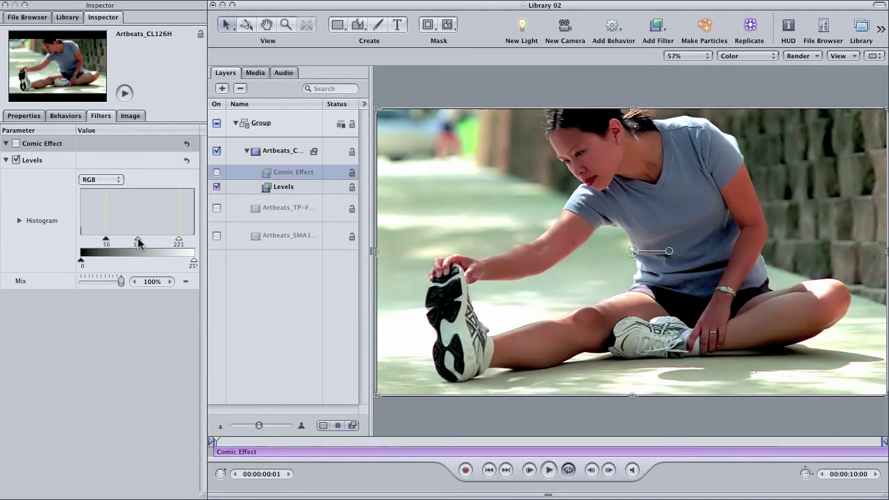
pyautogui.click(216, 172)
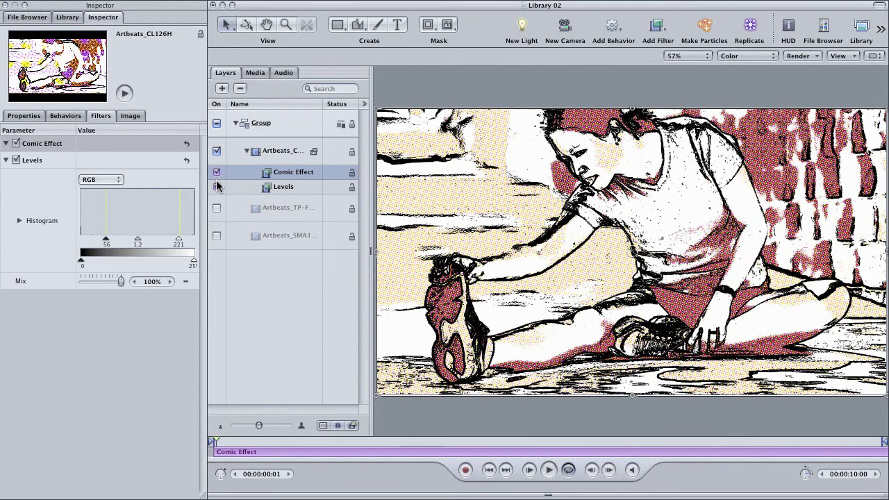
pyautogui.moveTo(178, 241); pyautogui.dragTo(103, 241)
pyautogui.moveTo(180, 241); pyautogui.dragTo(179, 242)
pyautogui.moveTo(103, 241); pyautogui.dragTo(138, 241)
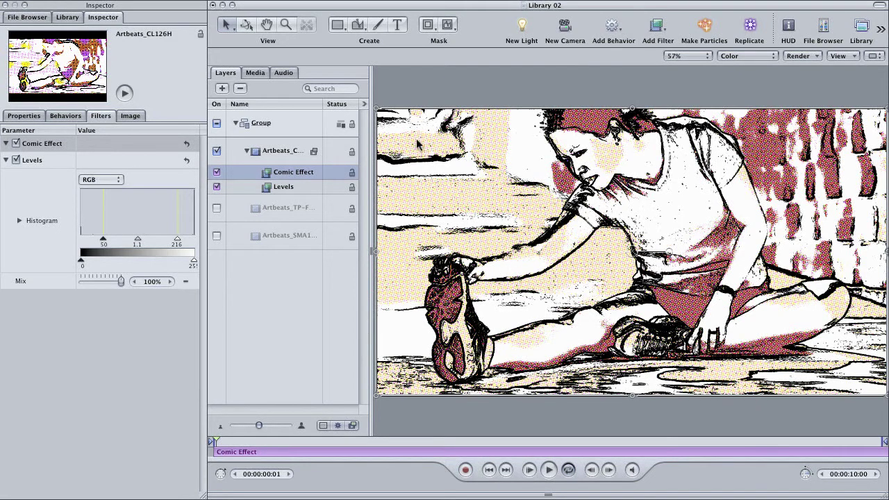
# Add a Color Balance filter from the Library to the clip after Levels.
pyautogui.press('super+2')
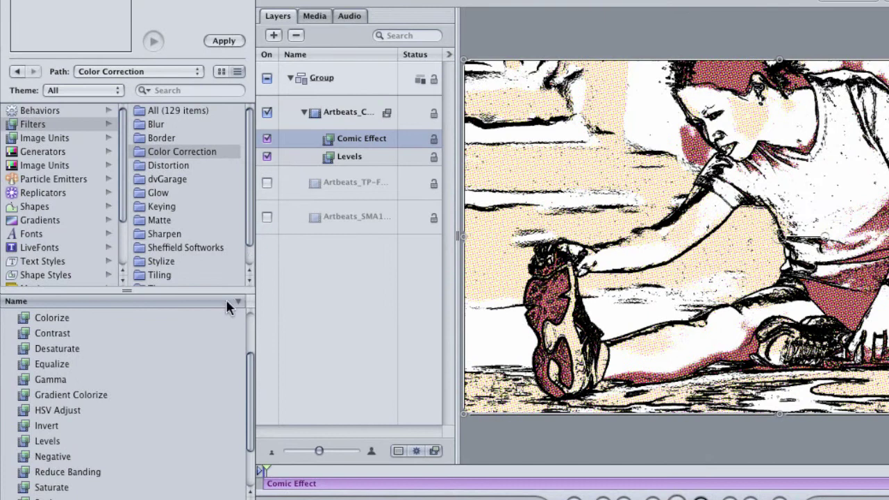
pyautogui.moveTo(250, 377); pyautogui.dragTo(251, 333)
pyautogui.moveTo(37, 348); pyautogui.dragTo(324, 170)
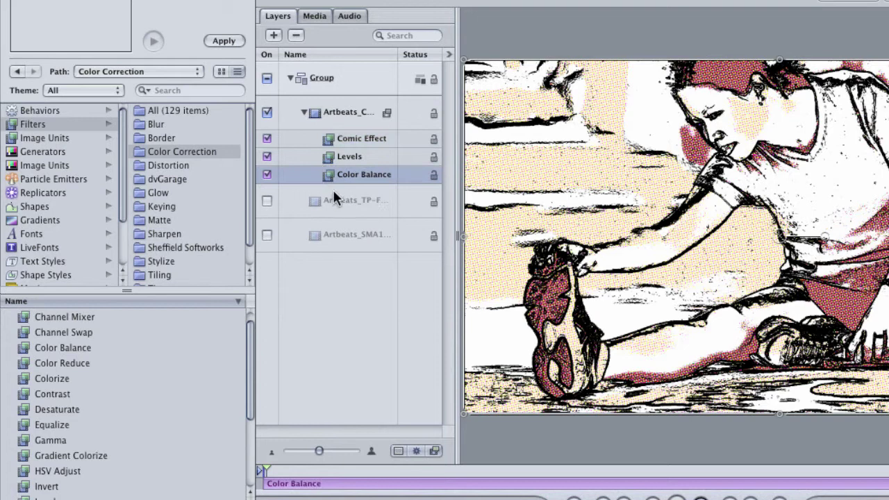
# Set Color Balance Shadow Red -0.26, Shadow Blue 0.20, Midtone Red -0.15, Midtone Green -0.06.
pyautogui.press('super+3')
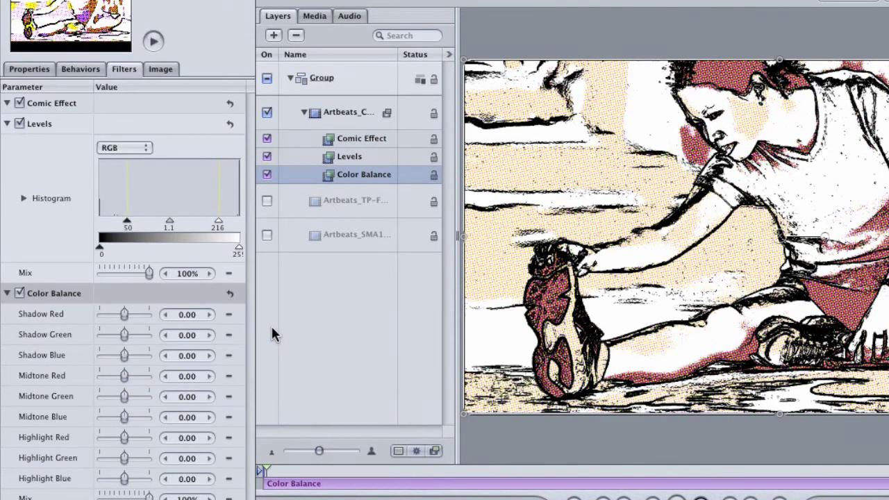
pyautogui.moveTo(124, 314); pyautogui.dragTo(122, 314)
pyautogui.moveTo(122, 352); pyautogui.dragTo(126, 353)
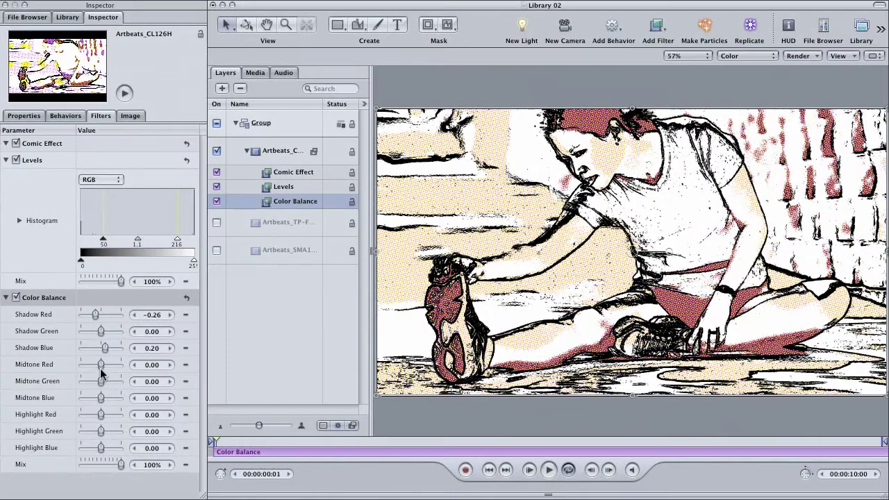
pyautogui.moveTo(100, 369); pyautogui.dragTo(101, 385)
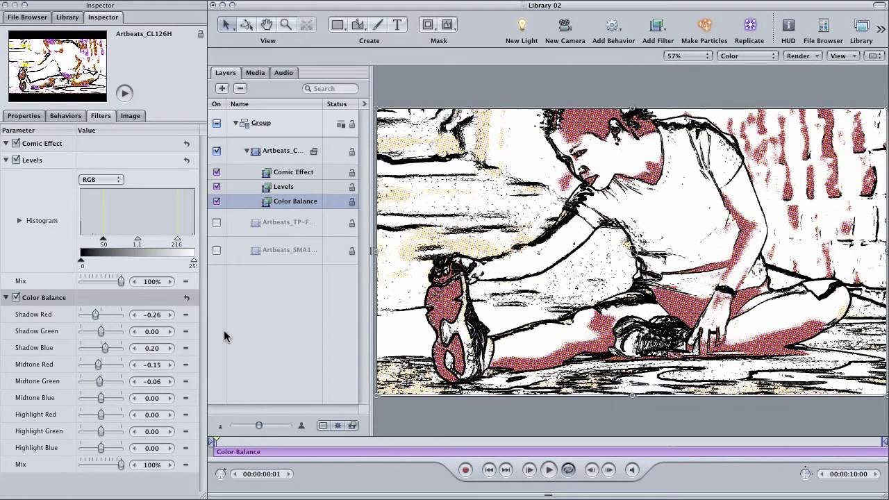
# Add Filters > Blur > Gaussian Blur to the clip and move it below Color Balance.
pyautogui.press('super+2')
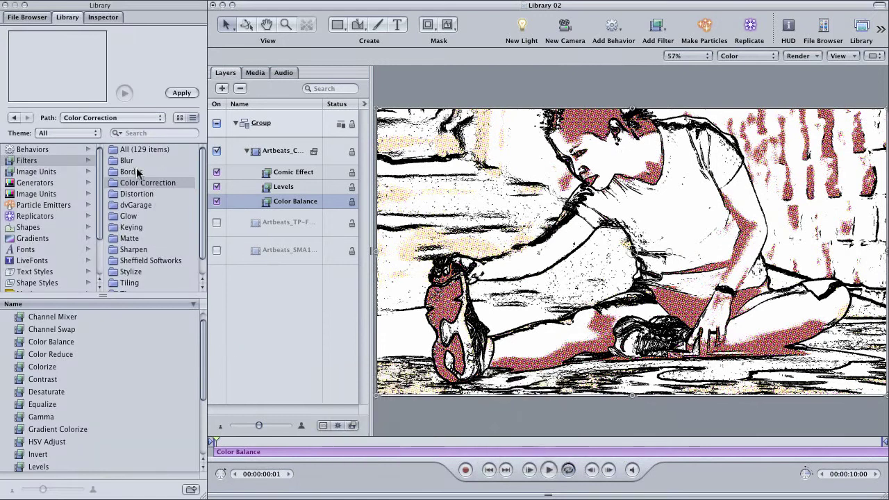
pyautogui.click(129, 162)
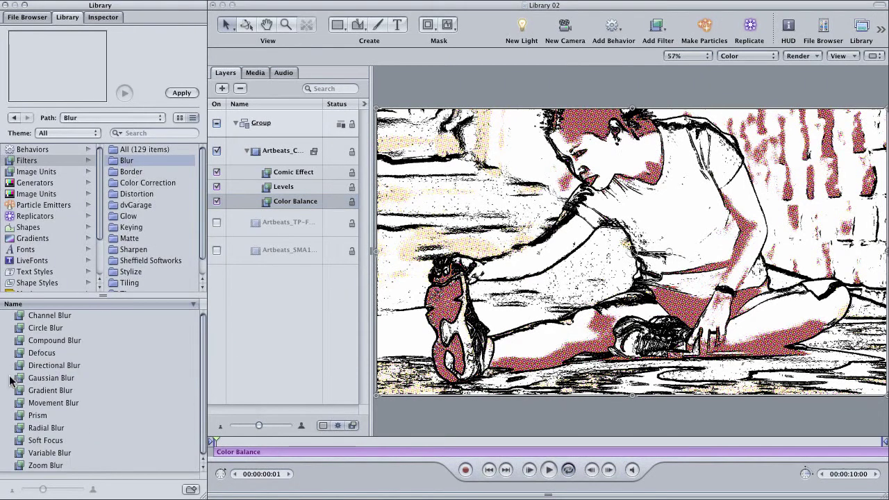
pyautogui.moveTo(20, 381); pyautogui.dragTo(262, 156)
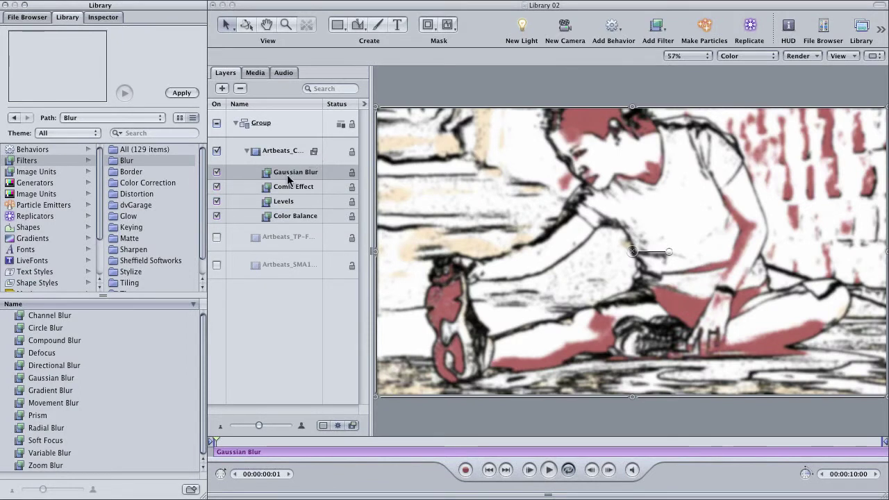
pyautogui.moveTo(273, 176); pyautogui.dragTo(269, 221)
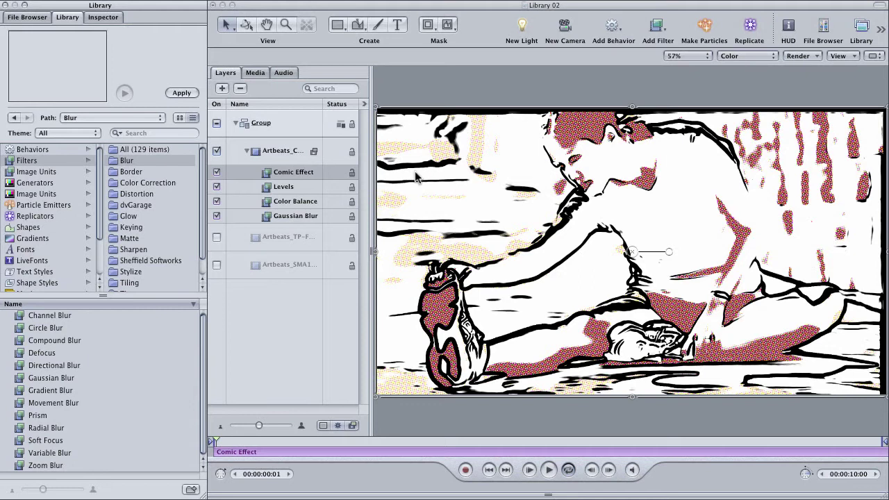
# Collapse the Levels and Color Balance parameters and turn on cropping for the Gaussian Blur.
pyautogui.press('super+3')
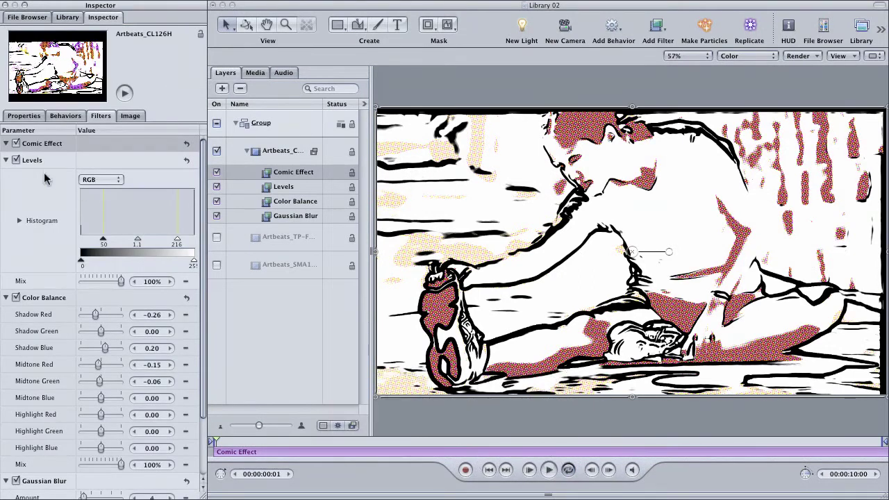
pyautogui.click(5, 160)
pyautogui.click(5, 177)
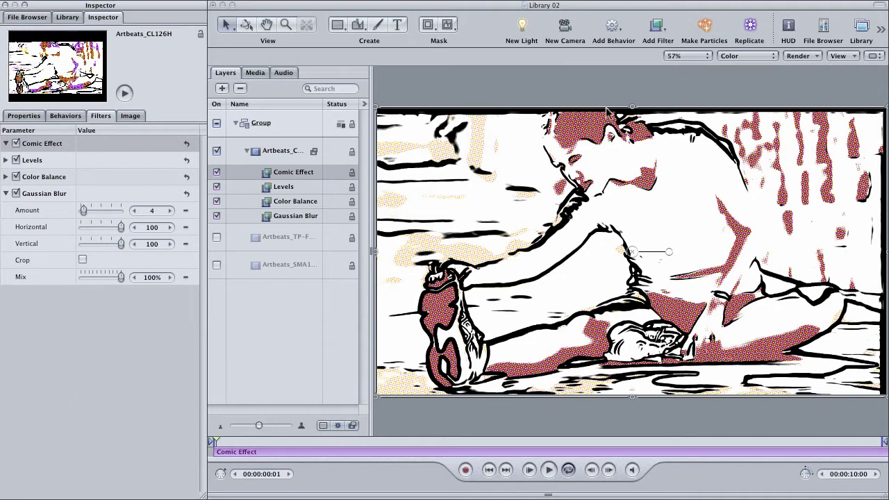
pyautogui.click(81, 258)
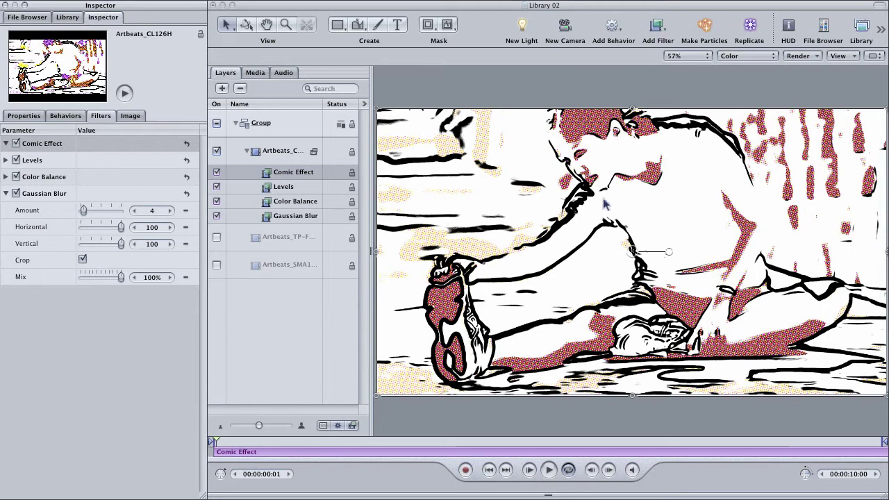
# Lower the Gaussian Blur Amount from 4 to 2 and preview later frames of the comic-style clip.
pyautogui.click(134, 213)
pyautogui.click(134, 211)
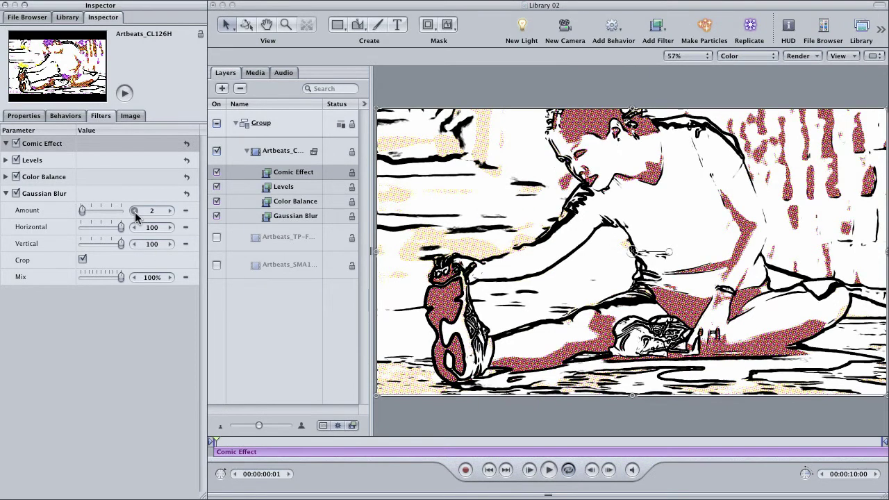
pyautogui.click(135, 212)
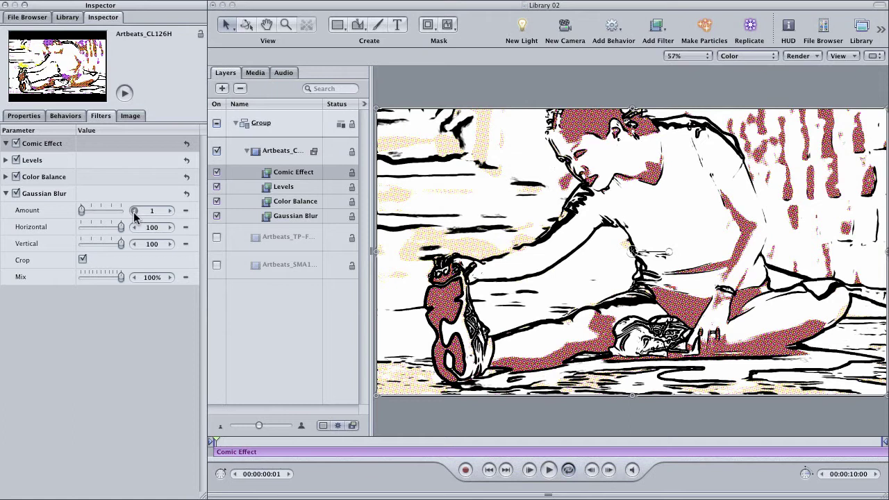
pyautogui.click(170, 210)
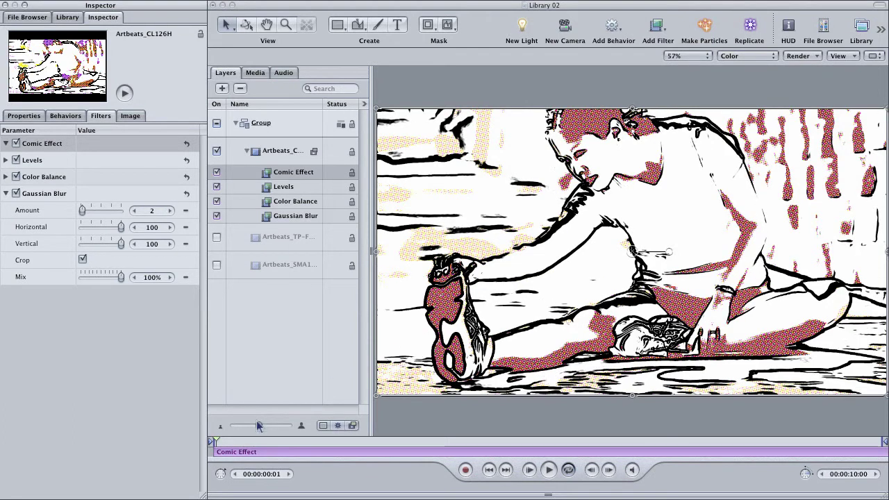
pyautogui.moveTo(246, 444)
pyautogui.mouseDown()
pyautogui.moveTo(472, 441)
pyautogui.moveTo(381, 440)
pyautogui.moveTo(299, 425)
pyautogui.moveTo(239, 435)
pyautogui.mouseUp()
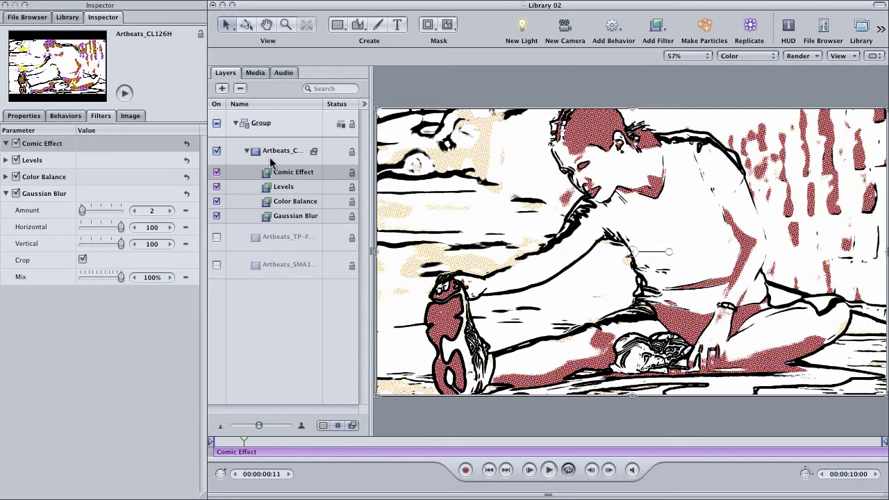
# Hide the comic-style Artbeats_C clip and show the ocean waves Artbeats_TP clip.
pyautogui.click(247, 153)
pyautogui.click(216, 151)
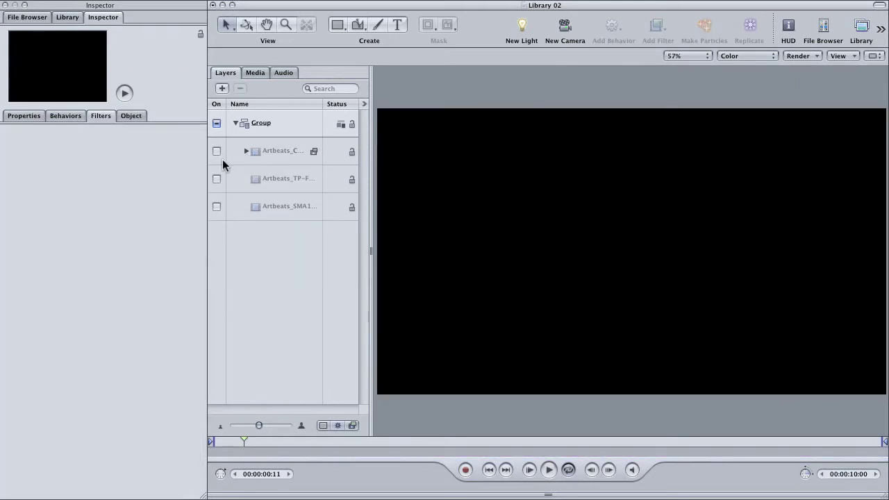
pyautogui.click(216, 179)
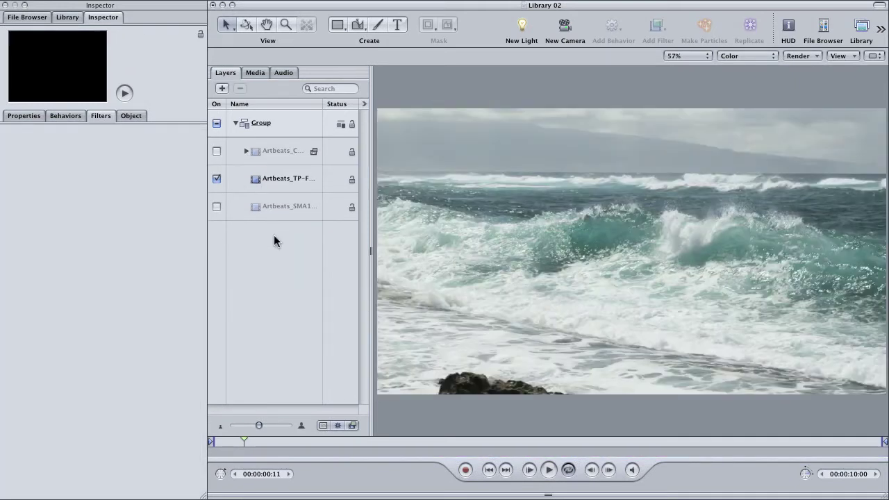
# Apply the Image Units Distortion Effect 'Glass Distortion' filter to the ocean waves clip.
pyautogui.press('super+2')
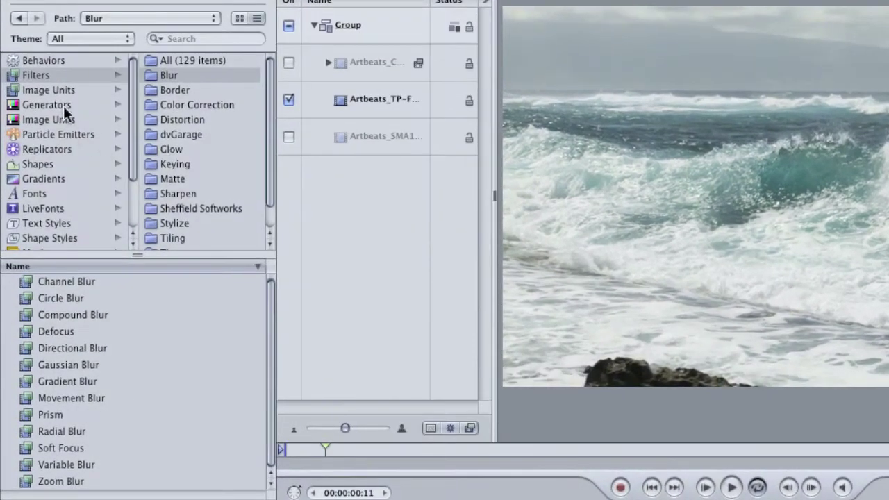
pyautogui.click(55, 102)
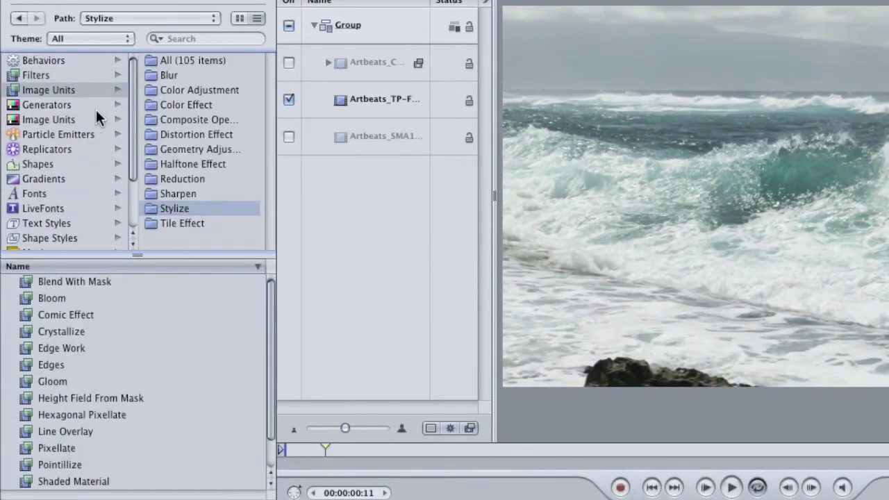
pyautogui.click(167, 134)
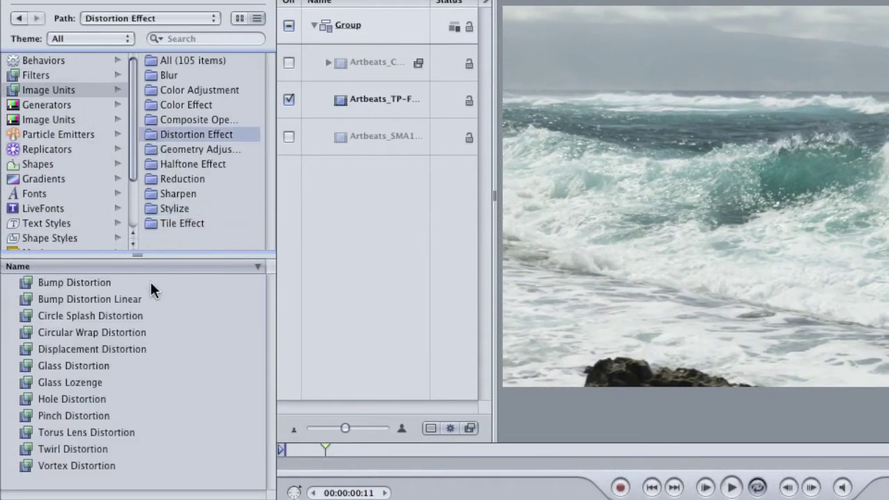
pyautogui.moveTo(34, 364); pyautogui.dragTo(355, 94)
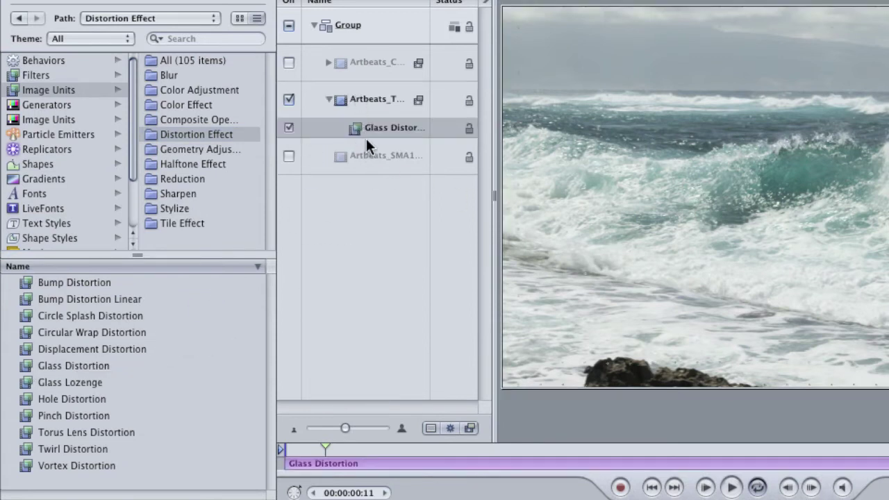
pyautogui.press('super+3')
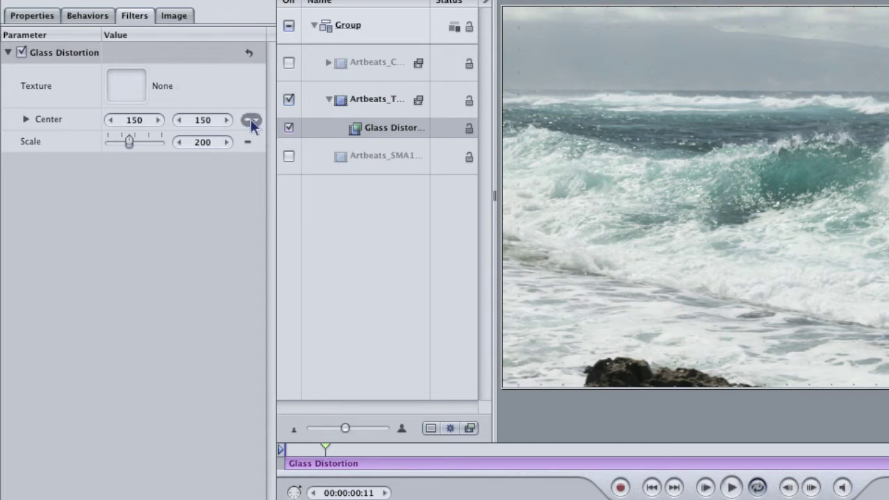
# Add the Concrete 01 image from Content > Images > Folio to the project as a layer.
pyautogui.press('super+2')
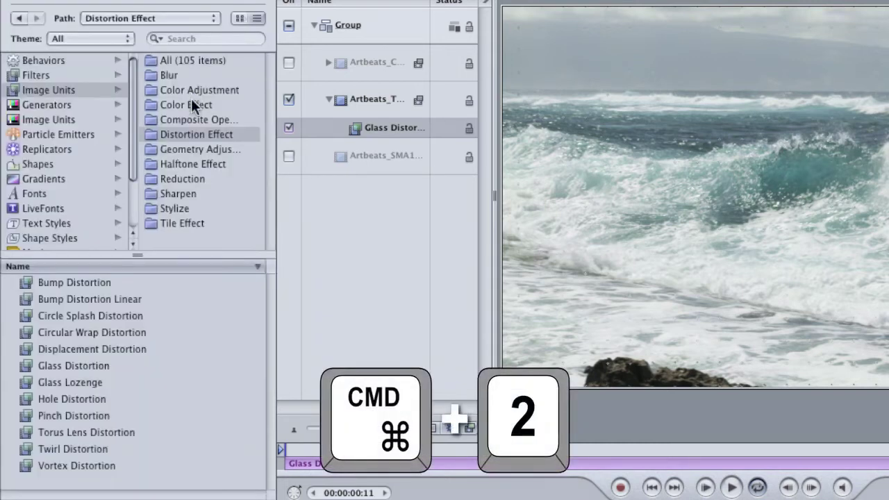
pyautogui.moveTo(130, 150); pyautogui.dragTo(129, 201)
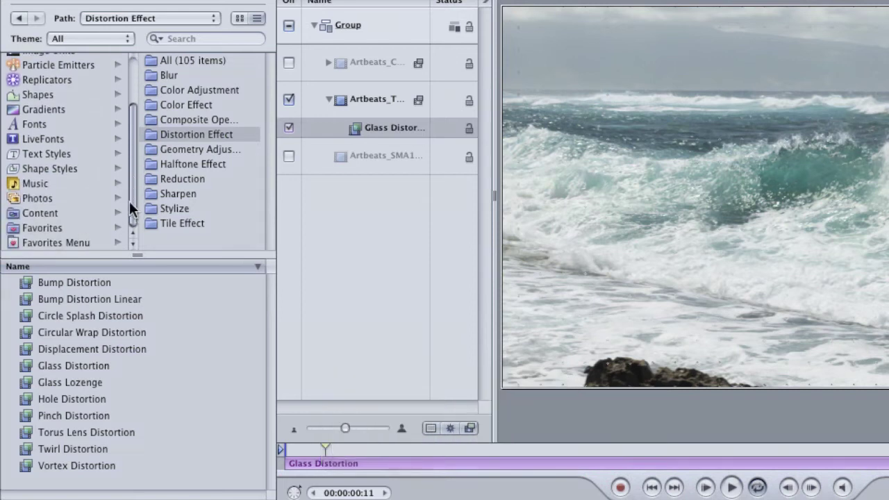
pyautogui.click(49, 212)
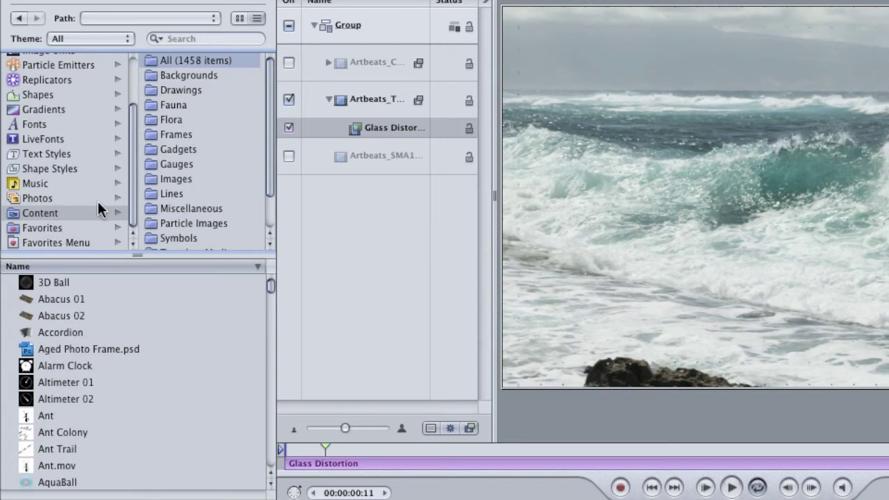
pyautogui.click(162, 180)
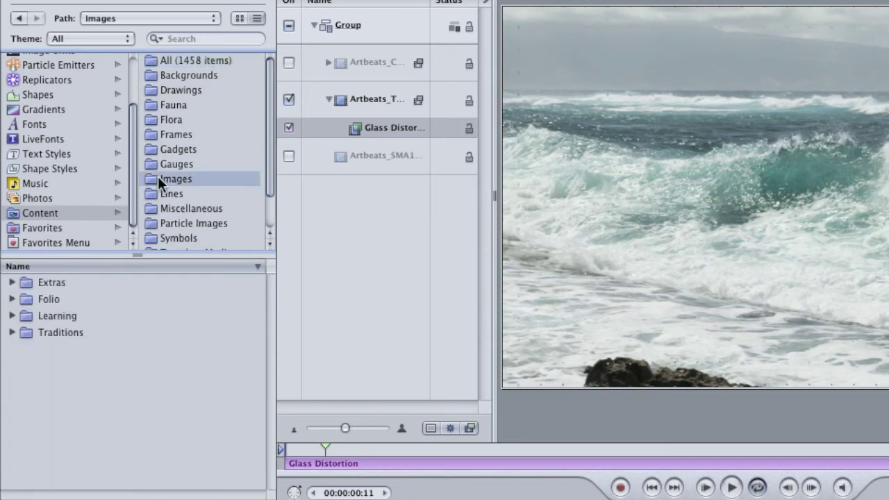
pyautogui.click(13, 298)
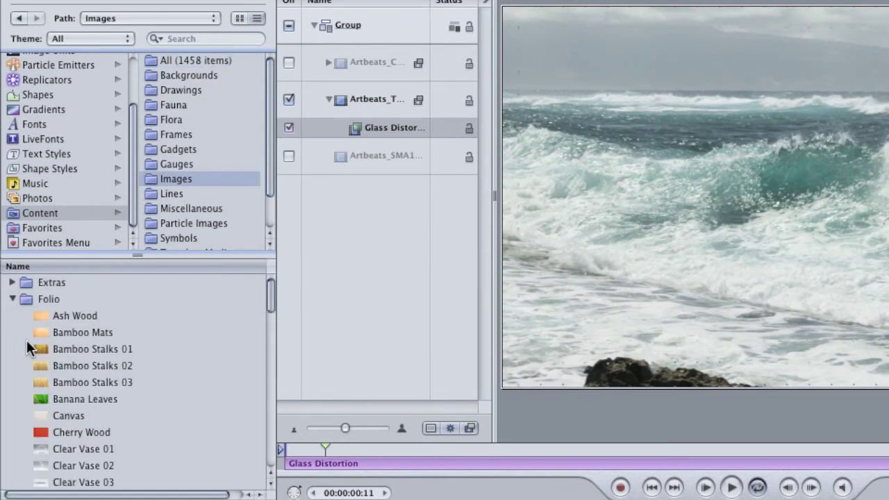
pyautogui.moveTo(269, 294); pyautogui.dragTo(261, 347)
pyautogui.click(41, 312)
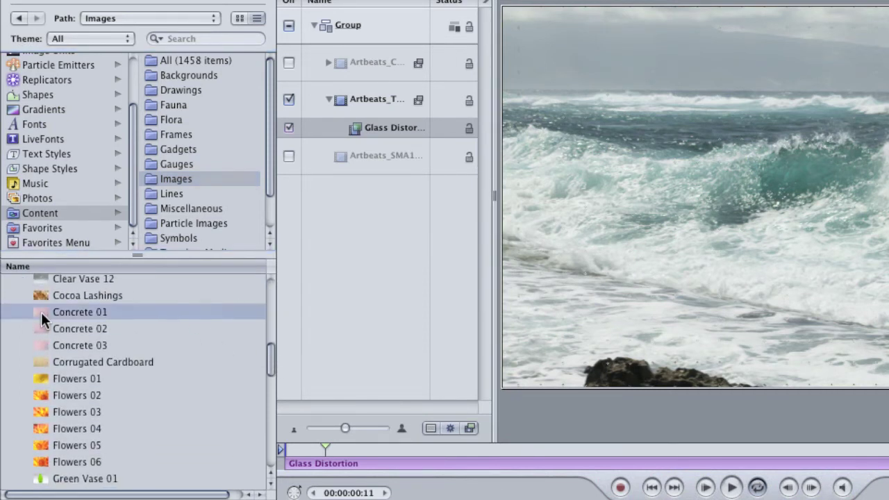
pyautogui.moveTo(39, 311); pyautogui.dragTo(326, 78)
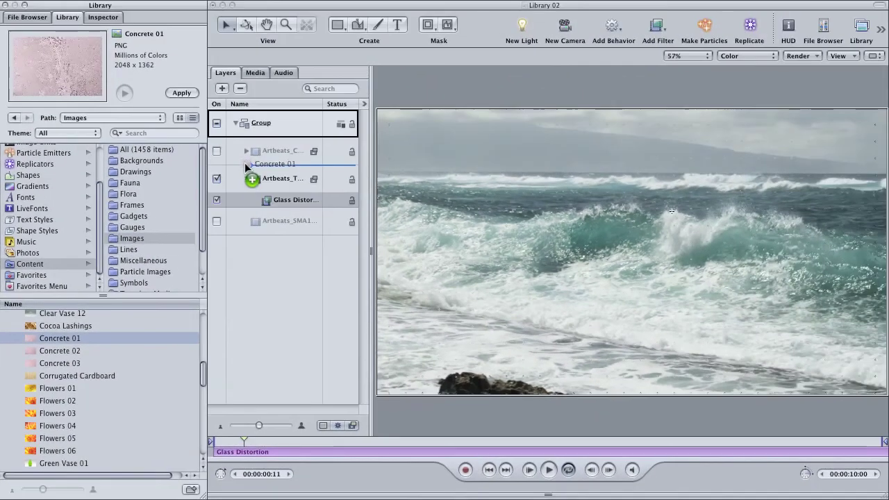
pyautogui.moveTo(245, 162); pyautogui.dragTo(245, 164)
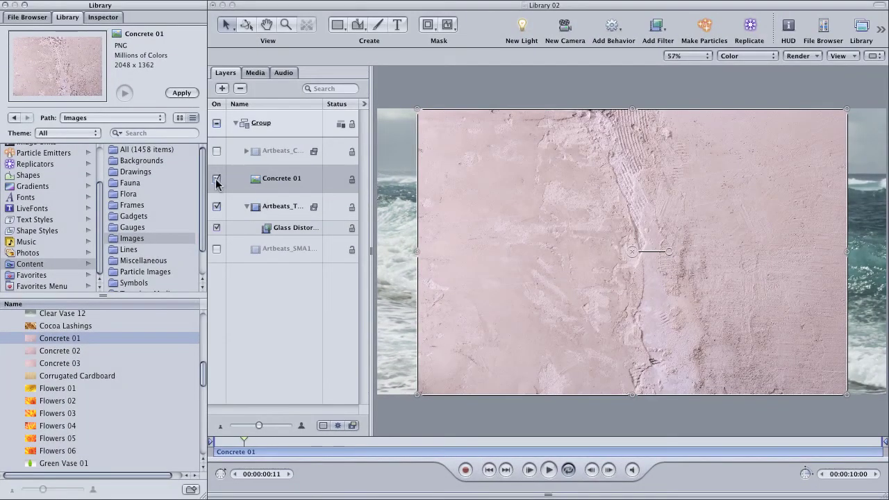
# Hide the Concrete 01 layer and set it as the Glass Distortion texture.
pyautogui.click(217, 180)
pyautogui.click(267, 229)
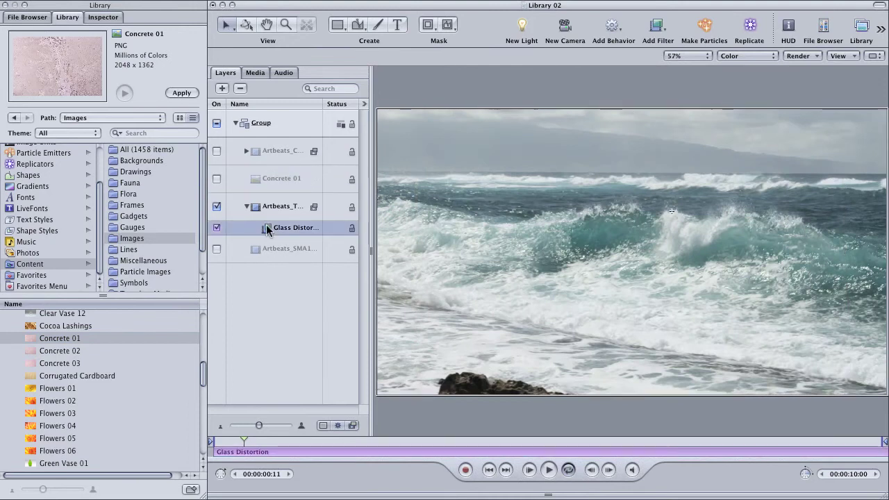
pyautogui.press('super+3')
pyautogui.moveTo(256, 180); pyautogui.dragTo(99, 174)
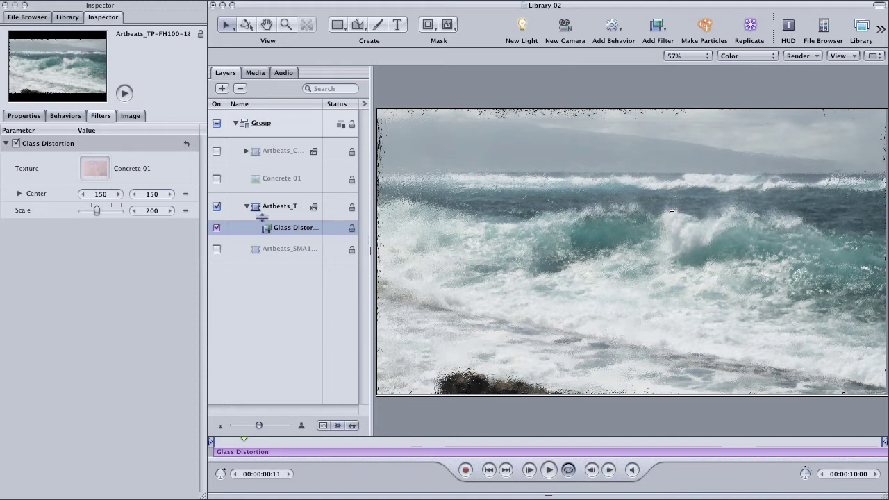
# Raise the Glass Distortion Scale to 264 and move its Center to -987.01, 117.07.
pyautogui.moveTo(99, 212); pyautogui.dragTo(114, 211)
pyautogui.moveTo(671, 211); pyautogui.dragTo(369, 227)
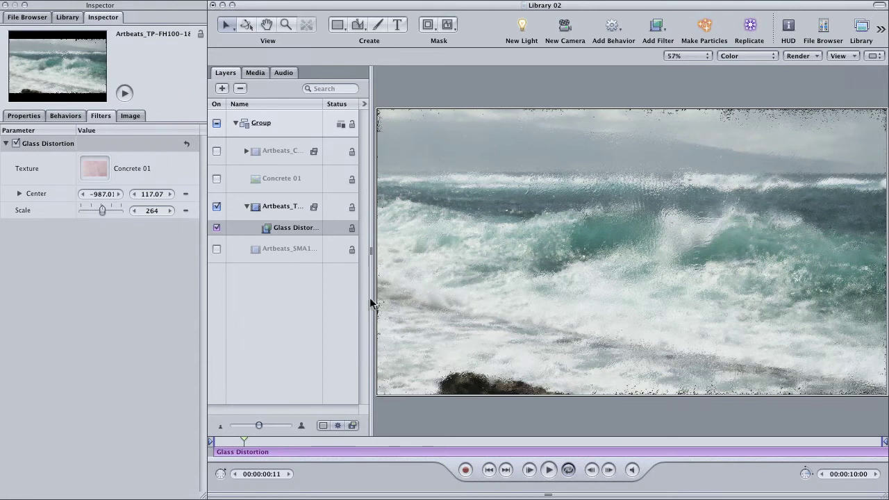
# Hide the ocean waves clip and show the desert Artbeats_SMA1 clip.
pyautogui.click(247, 207)
pyautogui.click(216, 207)
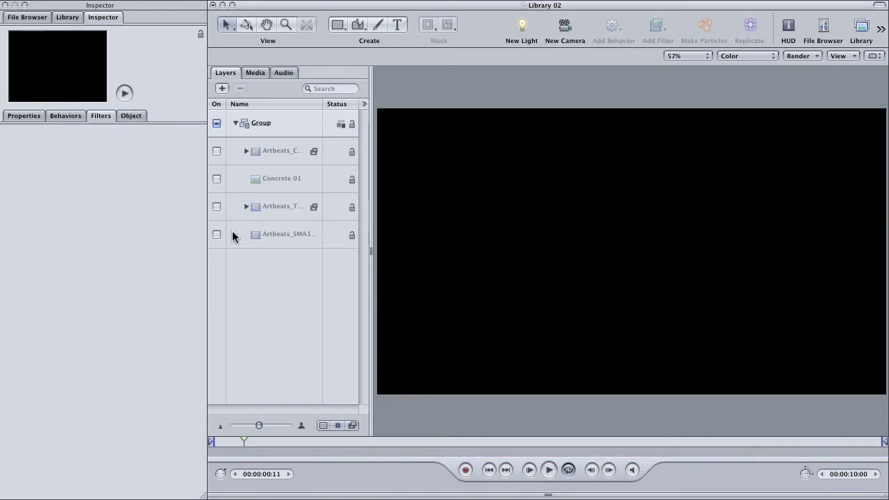
pyautogui.click(217, 234)
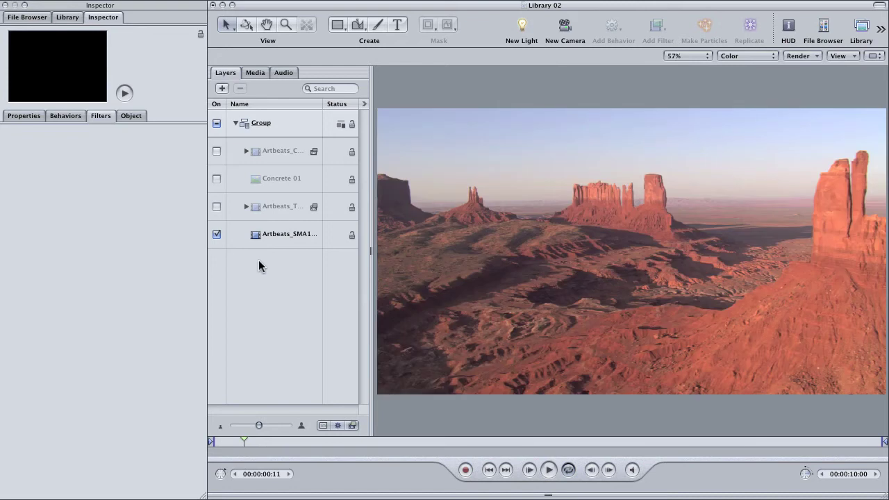
# Apply the Image Units Stylize 'Spot Color' filter to the desert clip.
pyautogui.press('super+2')
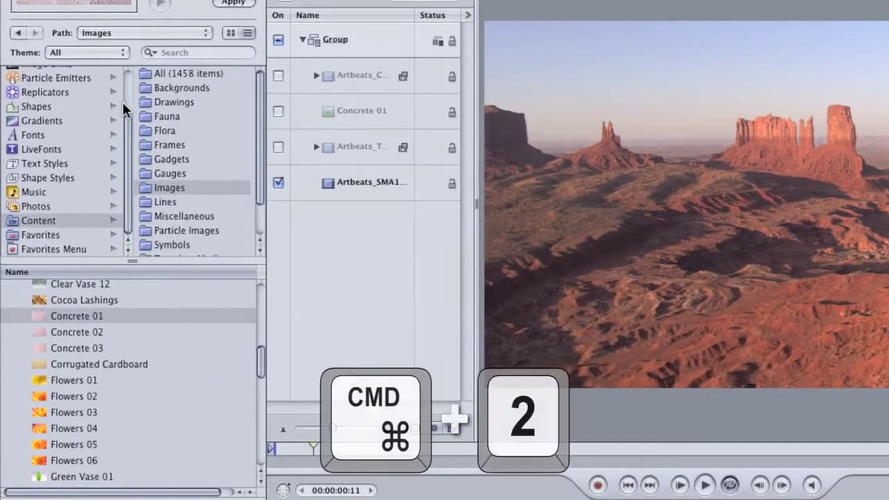
pyautogui.scroll(3, 123, 102)
pyautogui.click(54, 103)
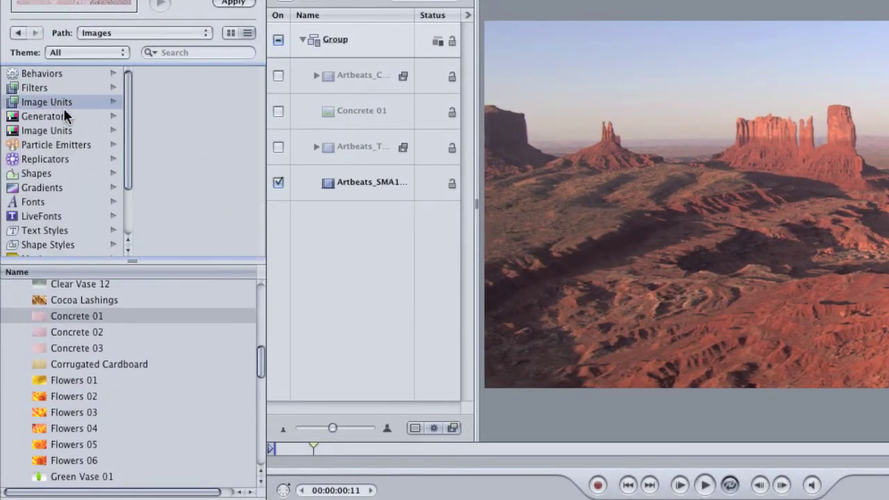
pyautogui.click(188, 144)
pyautogui.click(175, 218)
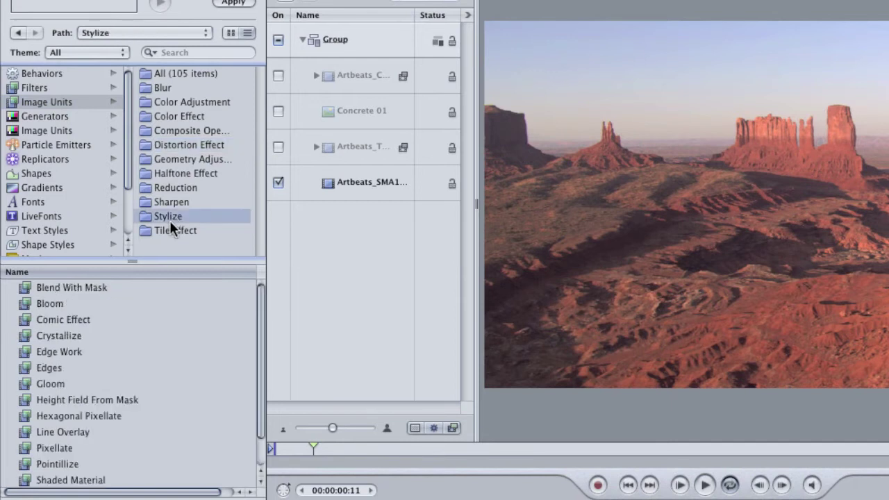
pyautogui.scroll(-2, 257, 323)
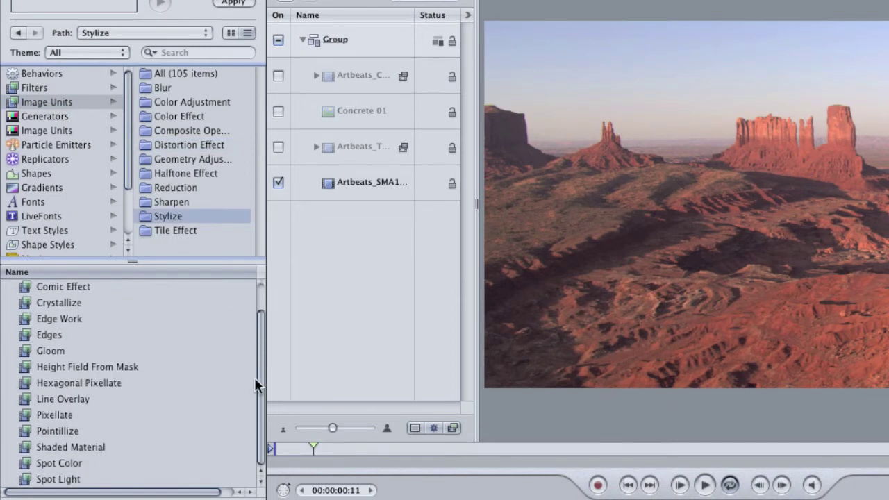
pyautogui.moveTo(26, 467); pyautogui.dragTo(346, 178)
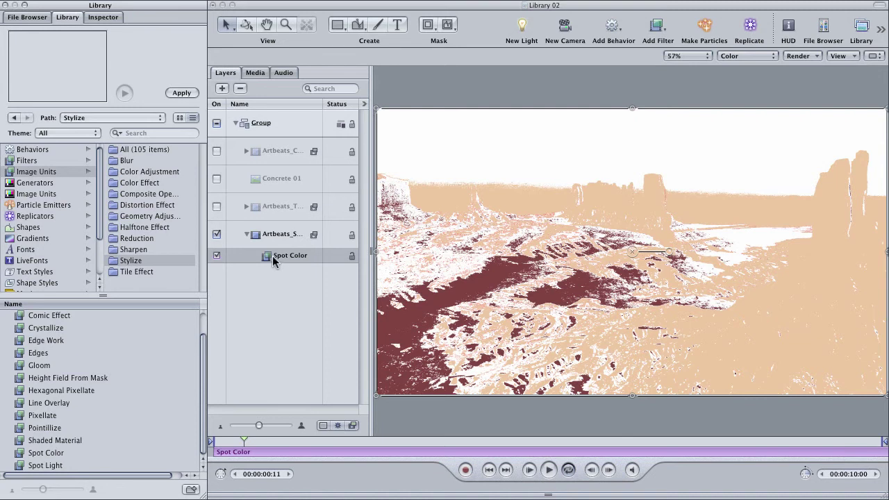
# Set Spot Color Closeness 2 to 0.29, Closeness 3 to 0.41, Contrast 3 to 0.47, and preview other frames.
pyautogui.press('super+3')
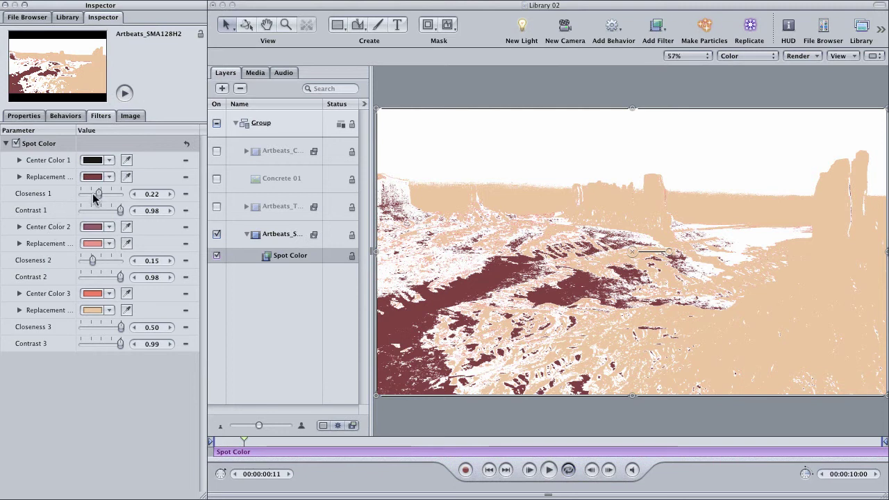
pyautogui.moveTo(97, 195); pyautogui.dragTo(123, 210)
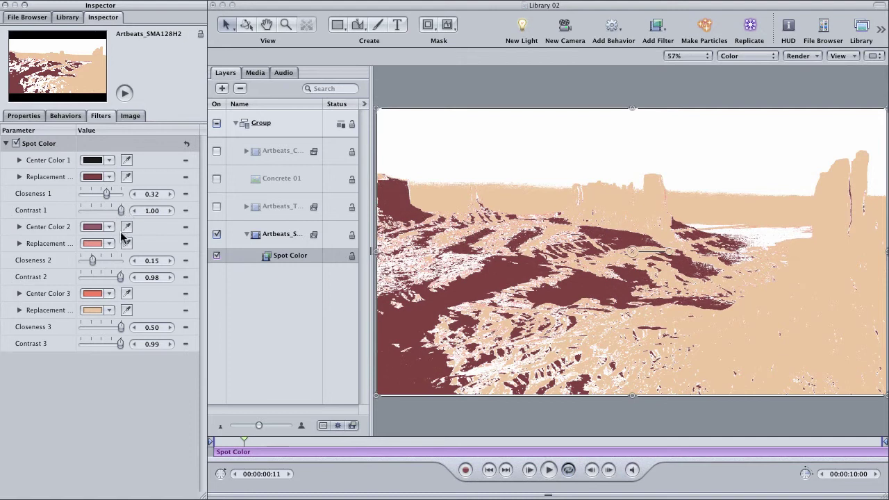
pyautogui.moveTo(93, 260); pyautogui.dragTo(102, 260)
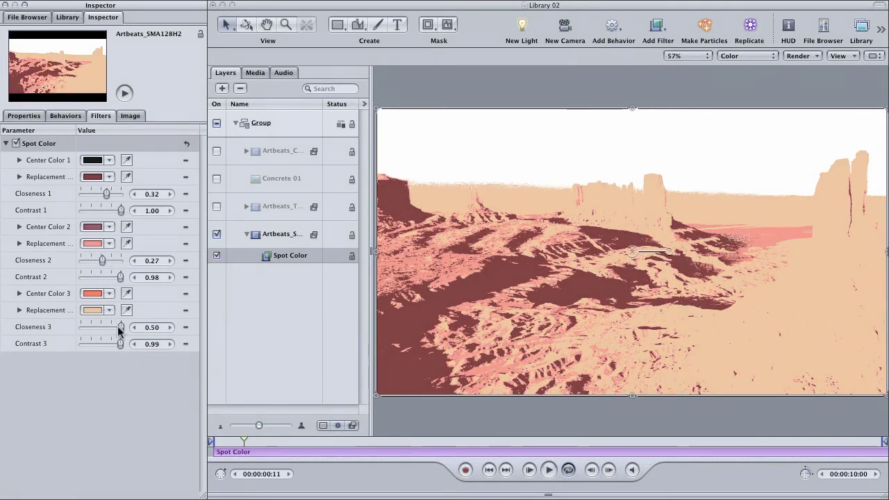
pyautogui.moveTo(118, 327)
pyautogui.mouseDown()
pyautogui.moveTo(108, 349)
pyautogui.moveTo(95, 345)
pyautogui.moveTo(112, 328)
pyautogui.mouseUp()
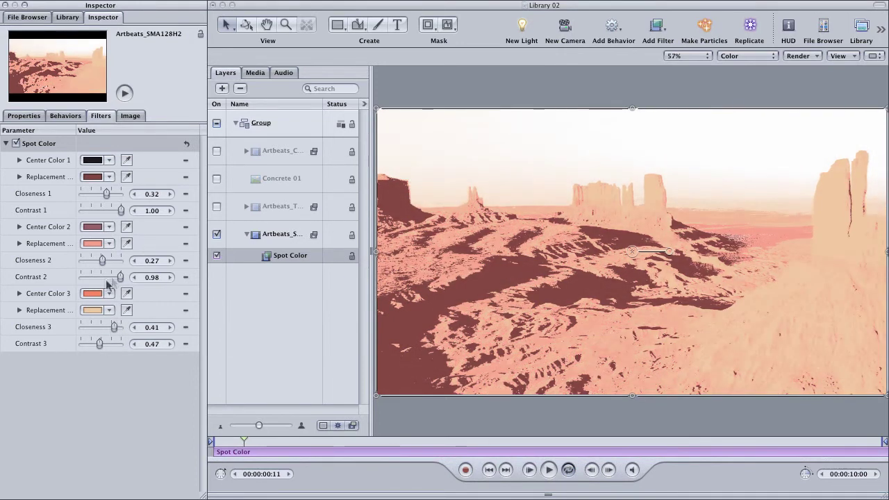
pyautogui.moveTo(102, 260); pyautogui.dragTo(105, 261)
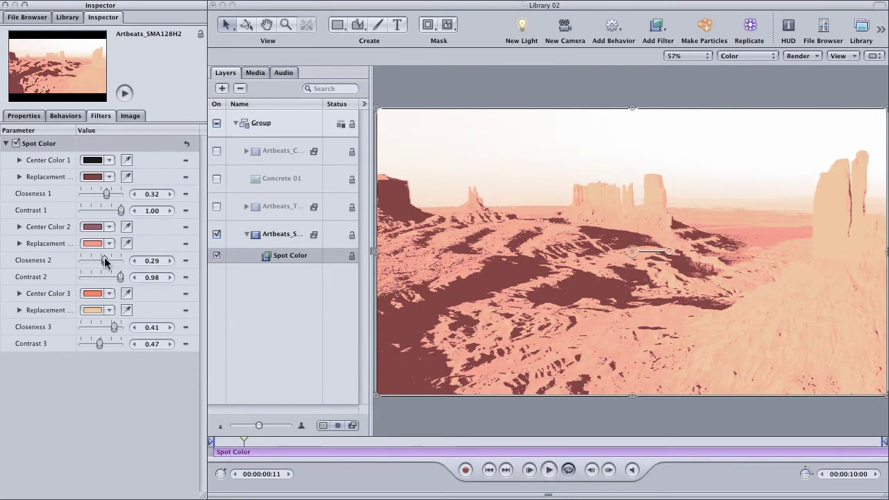
pyautogui.click(278, 442)
pyautogui.moveTo(278, 442); pyautogui.dragTo(192, 427)
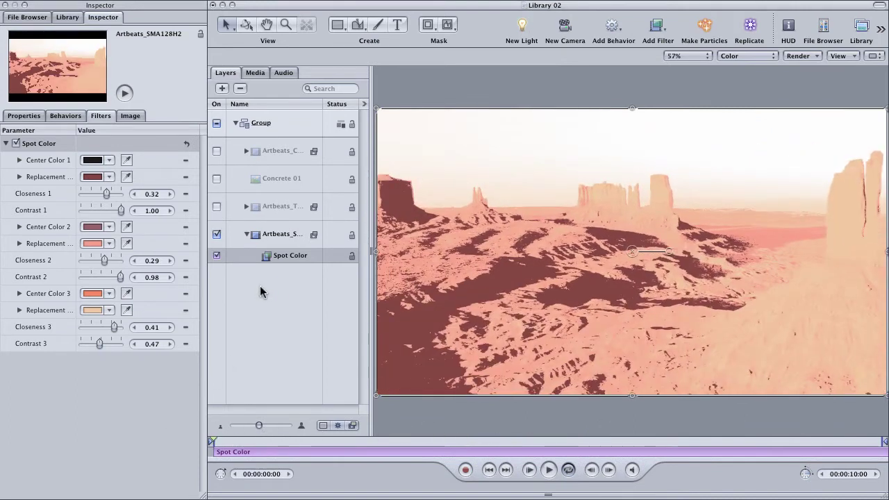
# Turn off Spot Color and add an Image Units Radial Gradient generator layer above the desert clip.
pyautogui.click(216, 255)
pyautogui.press('super+2')
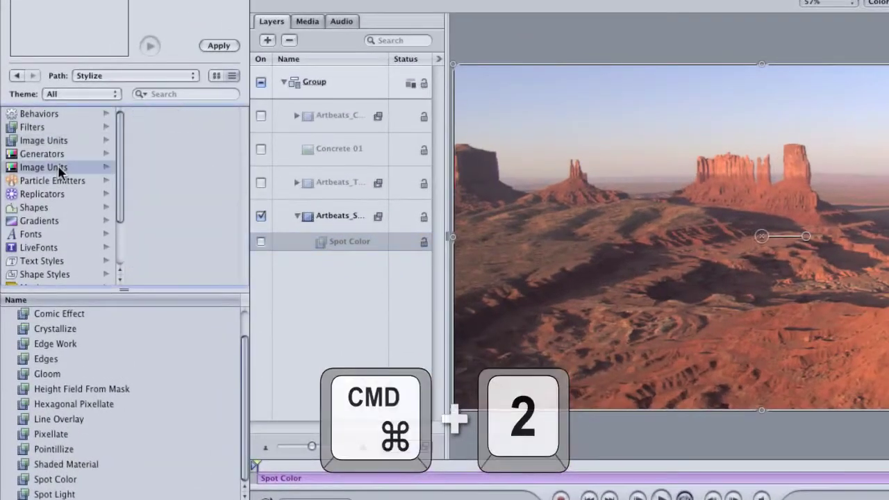
pyautogui.click(54, 172)
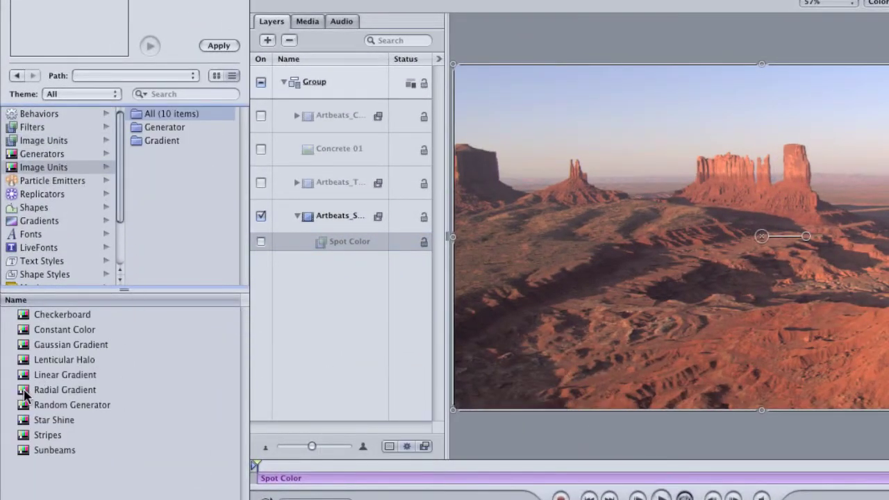
pyautogui.moveTo(23, 394); pyautogui.dragTo(304, 201)
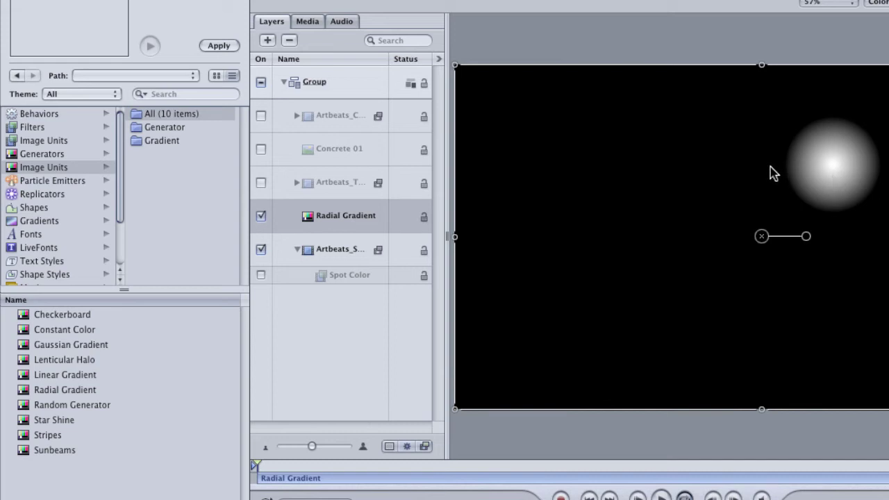
pyautogui.press('super+3')
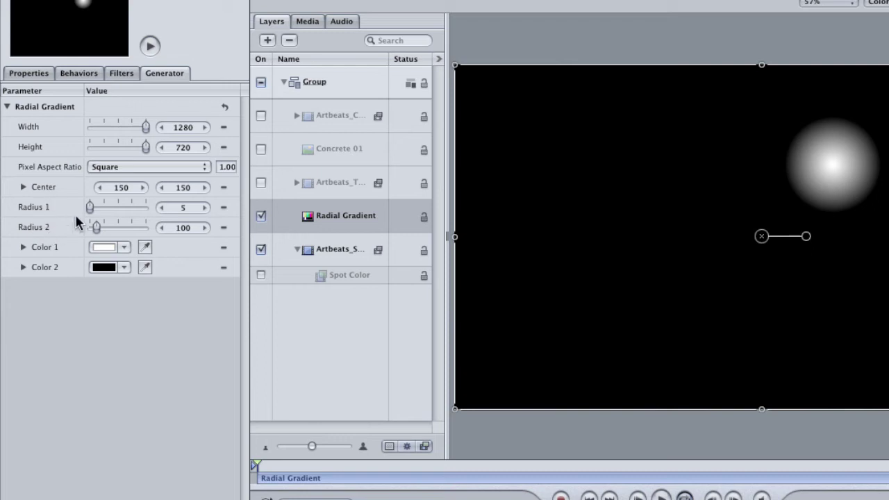
# Give the Radial Gradient Radius 1 22, Radius 2 308, pale-yellow Color 1 and Color 2 opacity 0.
pyautogui.moveTo(89, 212); pyautogui.dragTo(76, 232)
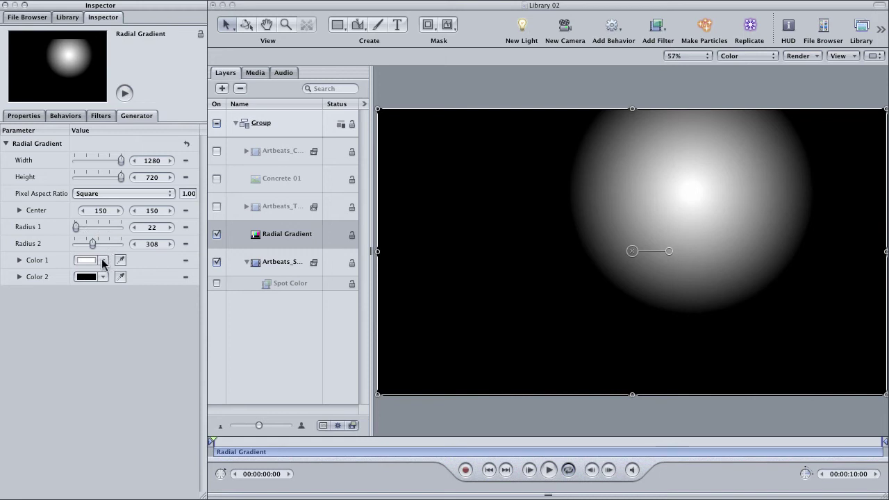
pyautogui.moveTo(103, 261); pyautogui.dragTo(81, 281)
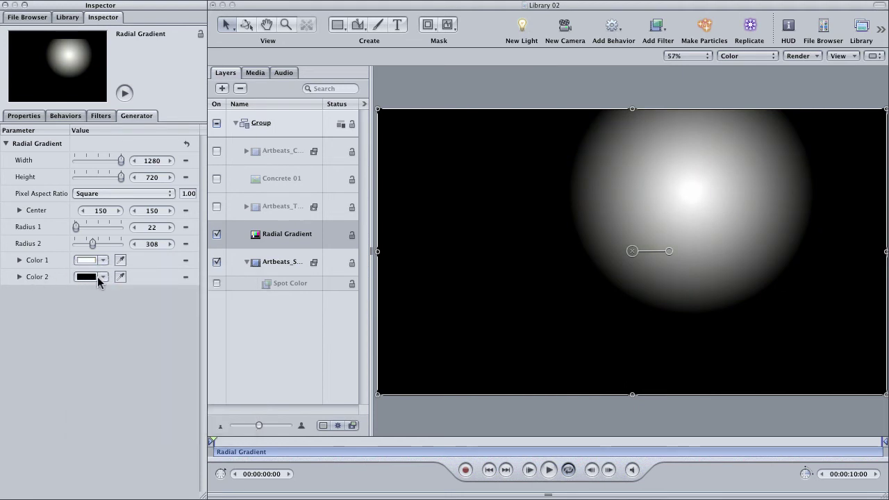
pyautogui.click(20, 277)
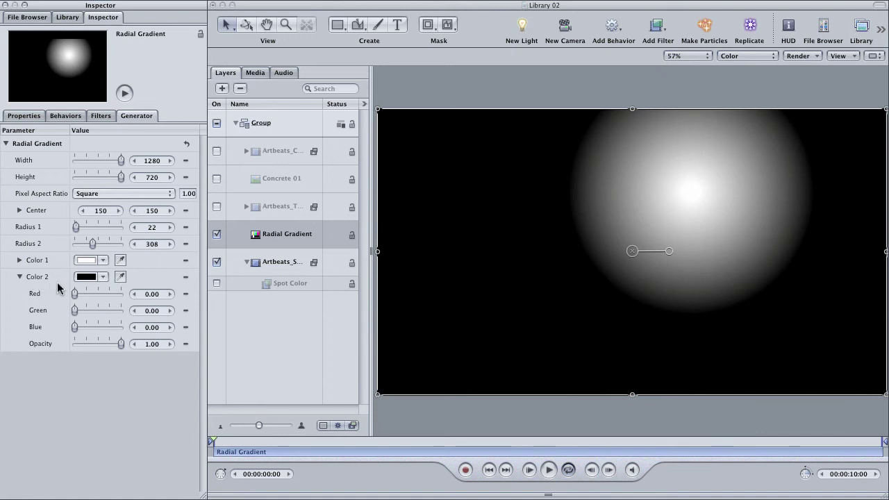
pyautogui.moveTo(121, 345); pyautogui.dragTo(70, 349)
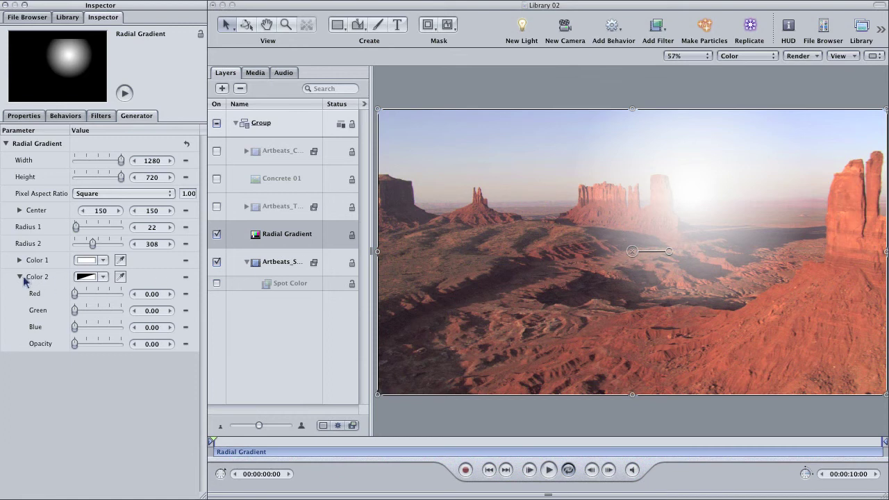
# Collapse Color 2 and add a Lenticular Halo generator layer above the Radial Gradient.
pyautogui.click(20, 277)
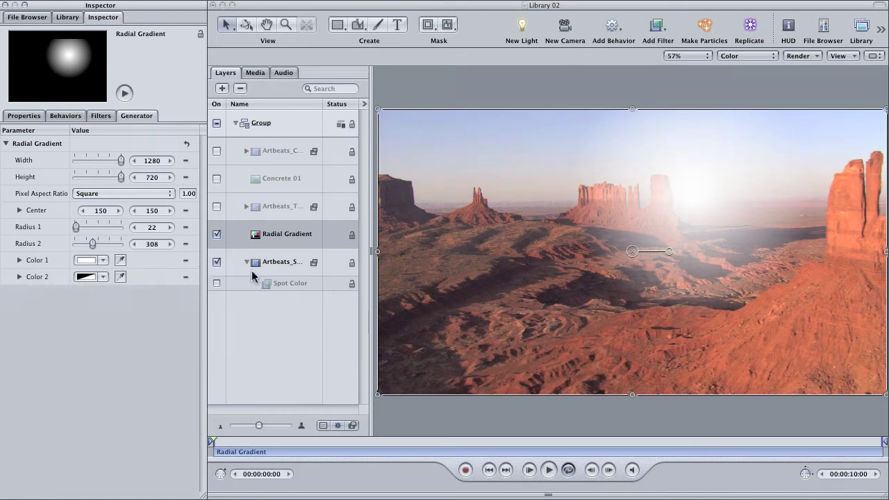
pyautogui.press('super+2')
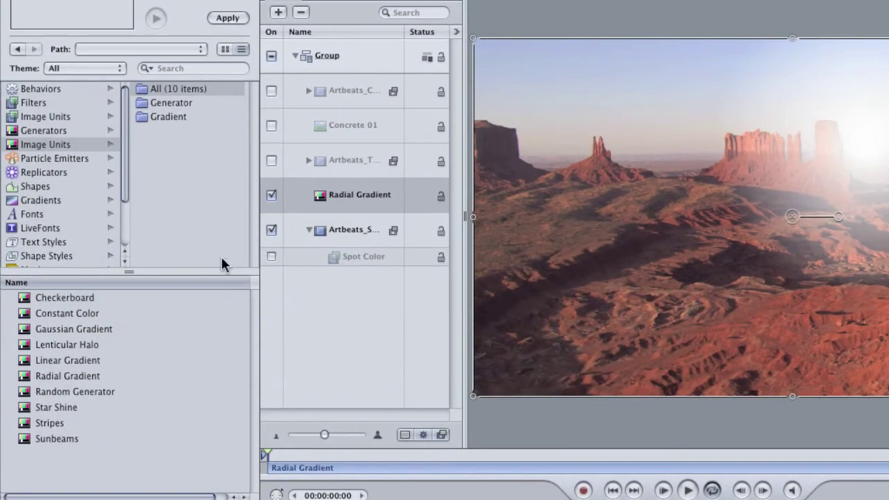
pyautogui.moveTo(73, 344); pyautogui.dragTo(312, 177)
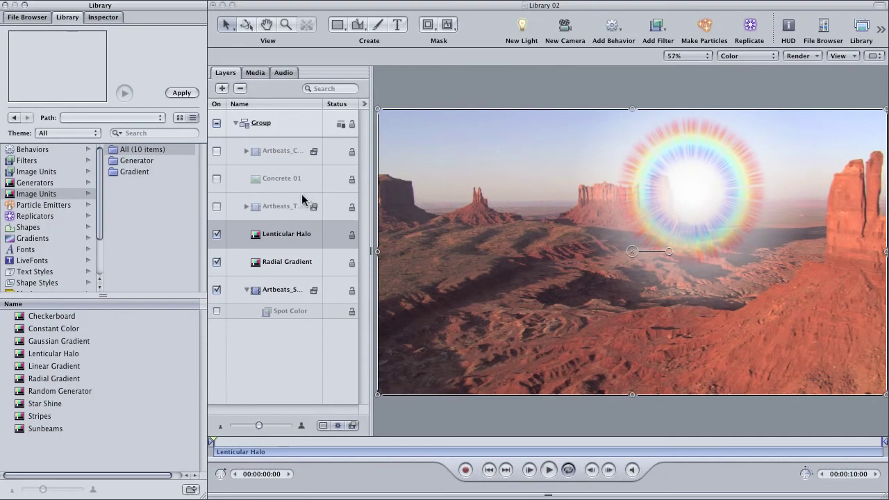
pyautogui.press('super+3')
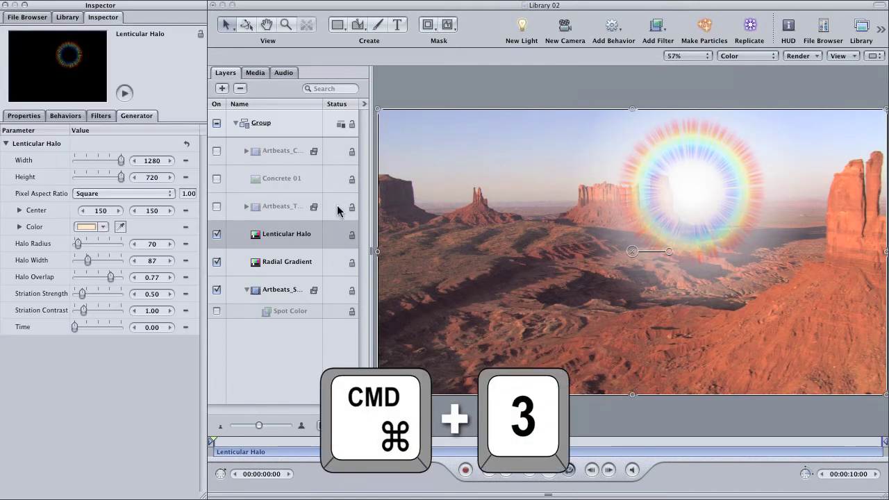
# Shift the Lenticular Halo centre; set Radius 284, Width 270, Striation Strength 0.30, Contrast 0.
pyautogui.moveTo(100, 210); pyautogui.dragTo(146, 214)
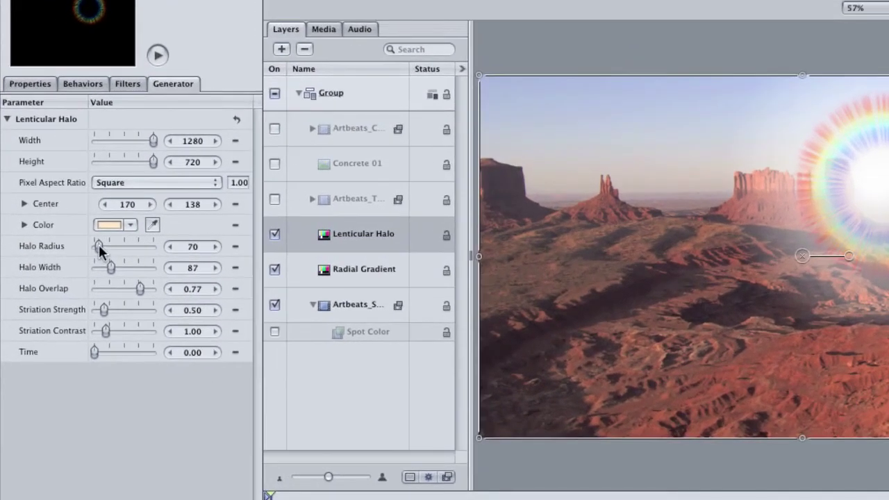
pyautogui.moveTo(79, 243); pyautogui.dragTo(180, 268)
pyautogui.moveTo(103, 314); pyautogui.dragTo(92, 334)
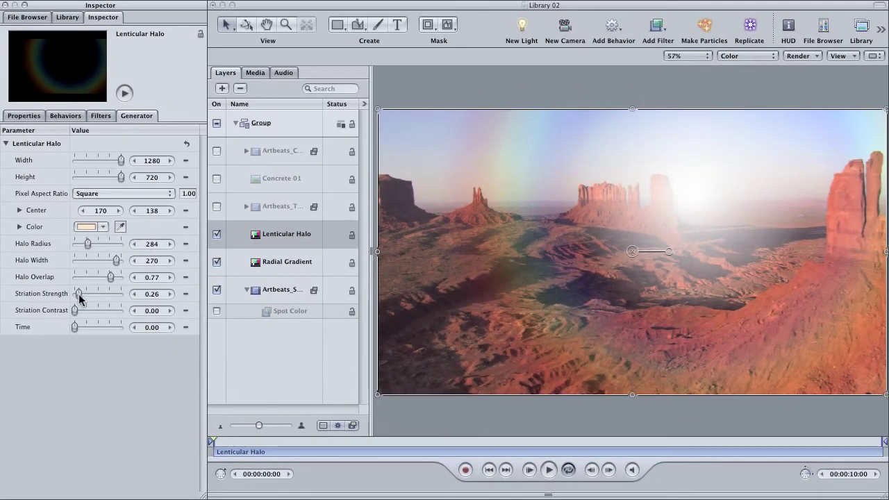
pyautogui.moveTo(98, 310); pyautogui.dragTo(82, 298)
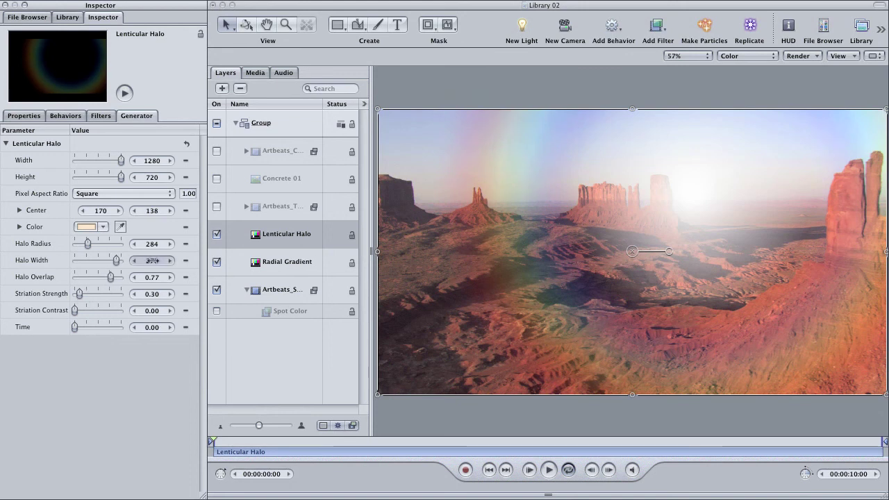
pyautogui.moveTo(152, 261); pyautogui.dragTo(153, 260)
# Add a Lens Flare generator layer above the Lenticular Halo.
pyautogui.press('super+2')
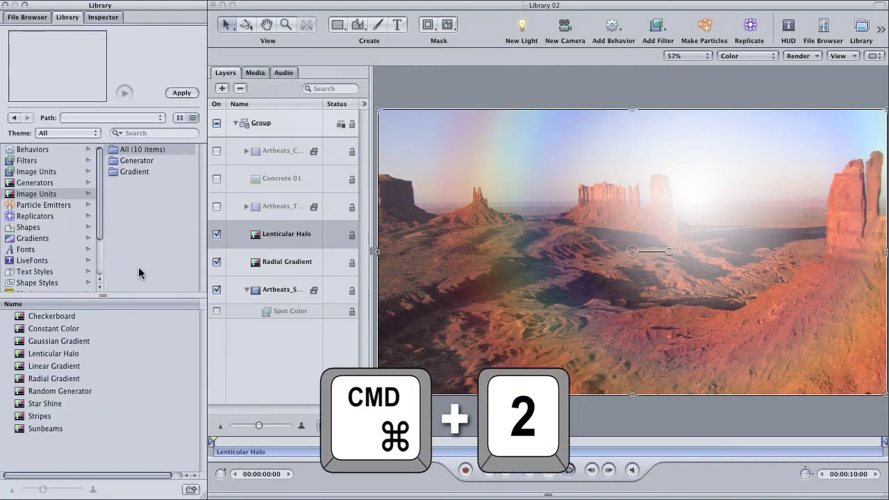
pyautogui.click(42, 183)
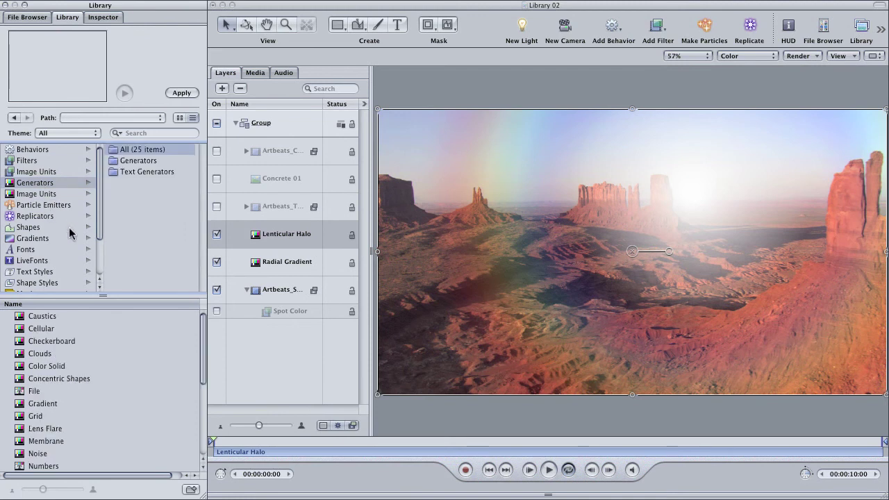
pyautogui.moveTo(21, 432); pyautogui.dragTo(245, 216)
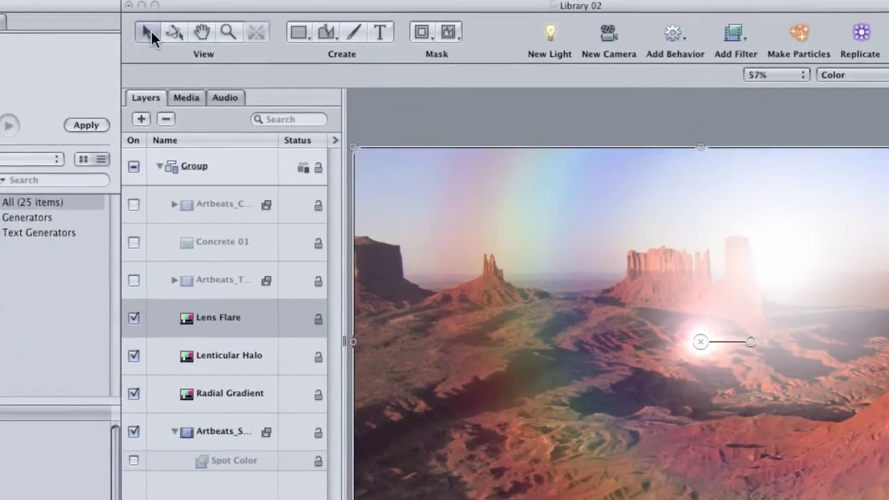
# Move the flare centre onto the sun glow, at Center 158.24, −157.09.
pyautogui.click(225, 25)
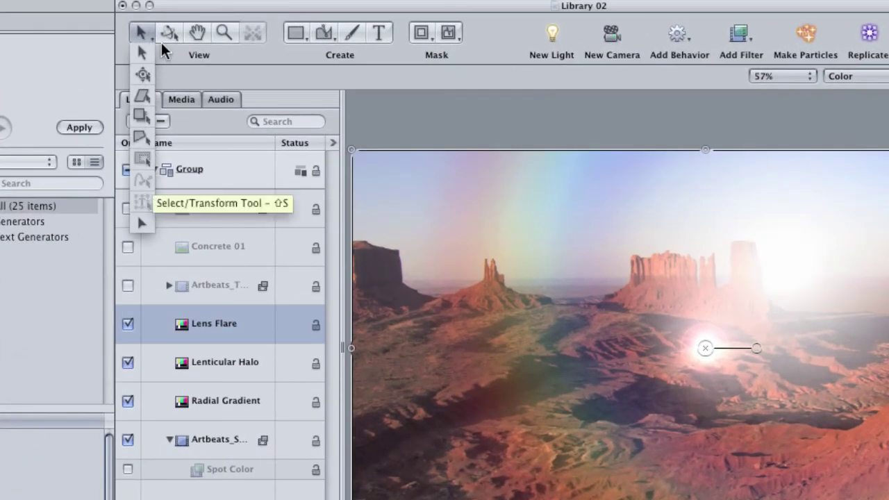
pyautogui.click(141, 224)
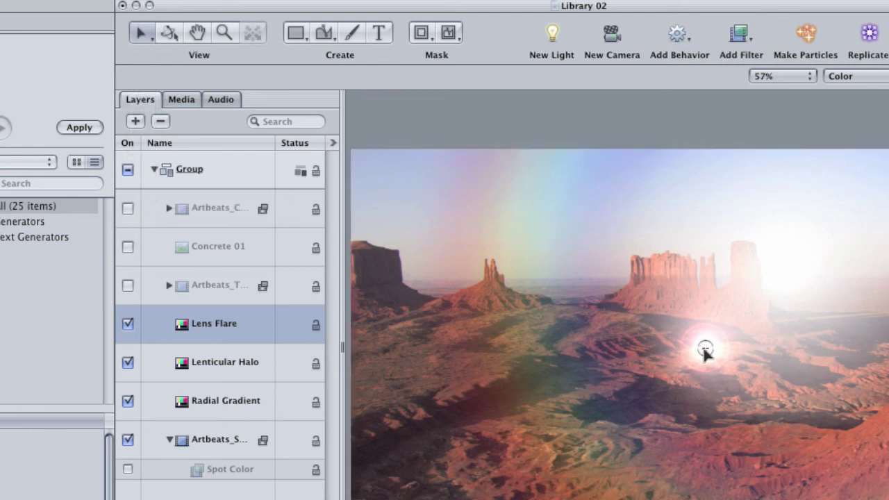
pyautogui.moveTo(705, 352)
pyautogui.mouseDown()
pyautogui.moveTo(655, 347)
pyautogui.moveTo(660, 389)
pyautogui.moveTo(715, 299)
pyautogui.moveTo(692, 364)
pyautogui.mouseUp()
pyautogui.moveTo(597, 364); pyautogui.dragTo(695, 264)
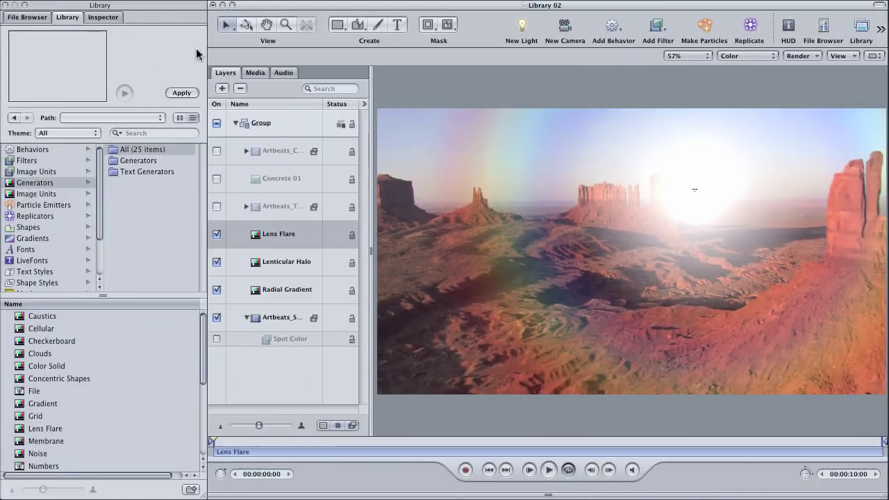
# Set the Lens Flare to Size 260, Falloff 4.45, Streak Intensity 0.65, Streak Noise Frequency 27.
pyautogui.press('super+3')
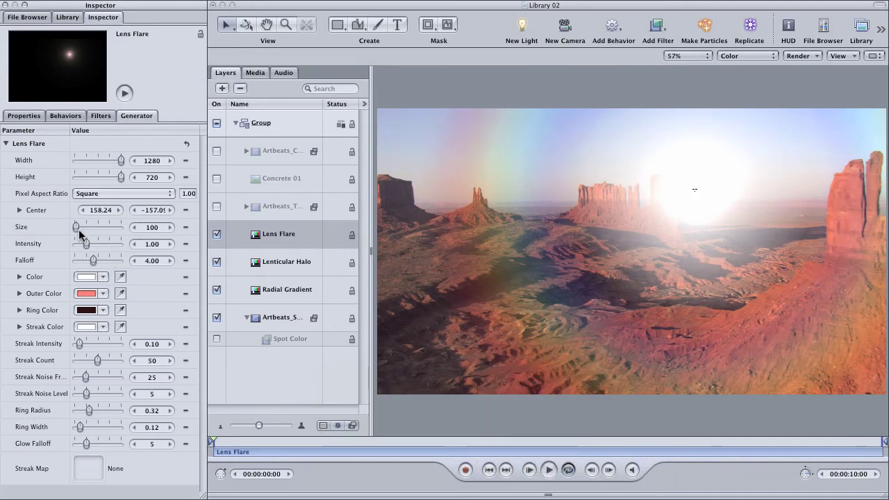
pyautogui.moveTo(76, 227); pyautogui.dragTo(79, 227)
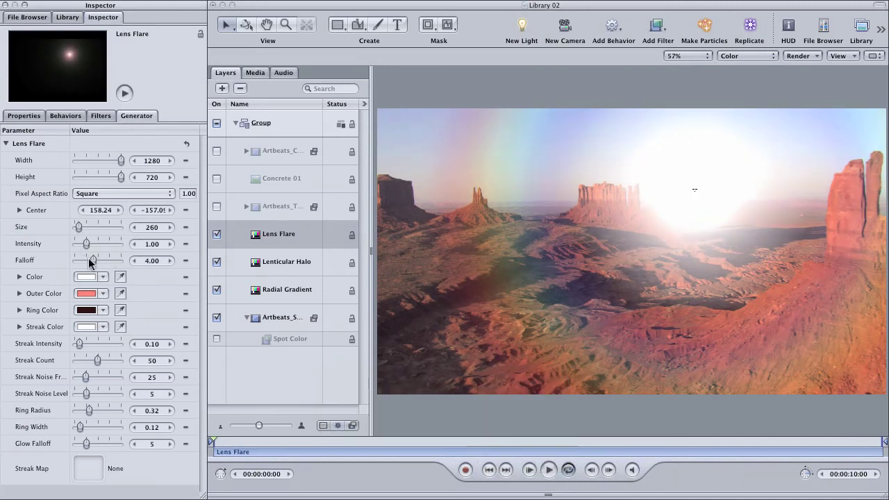
pyautogui.moveTo(88, 258); pyautogui.dragTo(96, 260)
pyautogui.moveTo(78, 343); pyautogui.dragTo(104, 351)
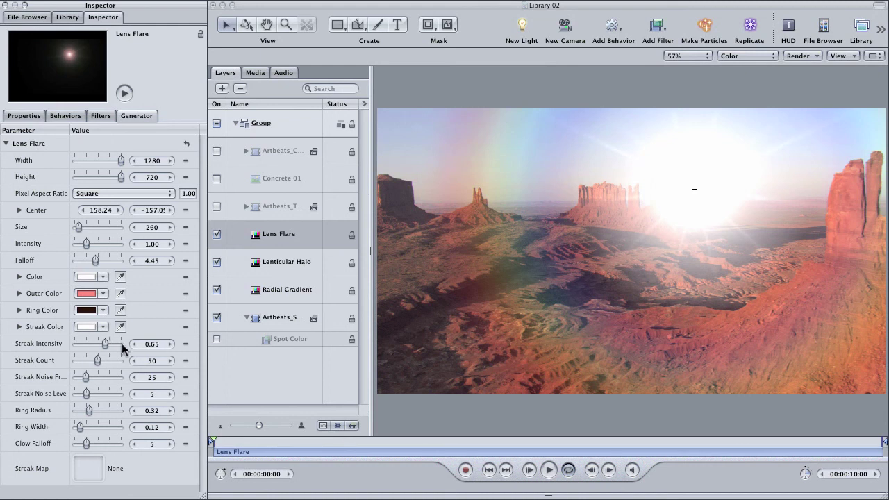
pyautogui.moveTo(85, 382); pyautogui.dragTo(87, 382)
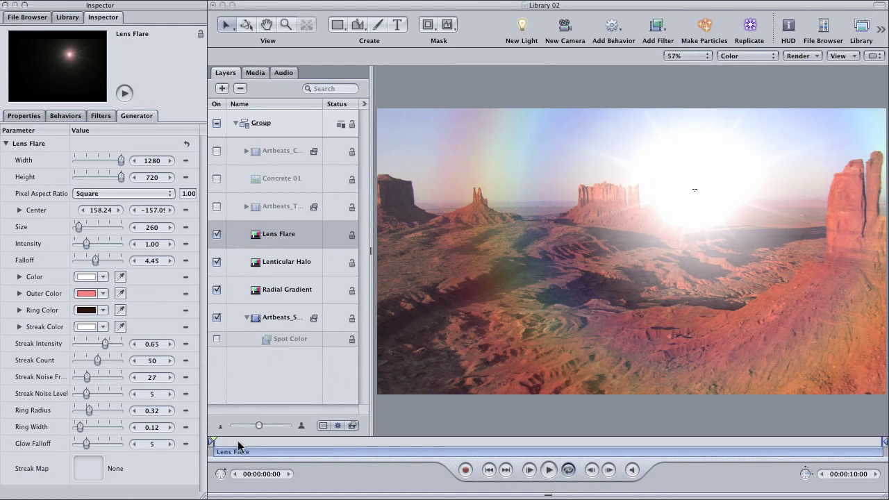
pyautogui.click(273, 380)
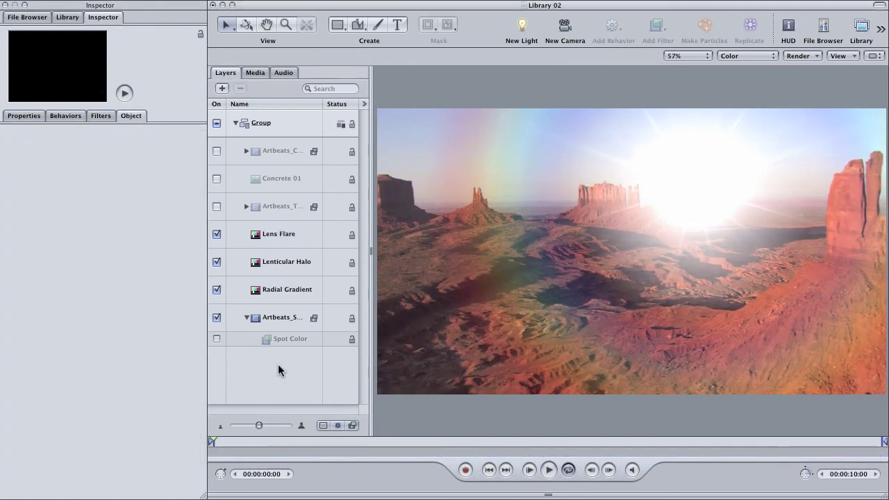